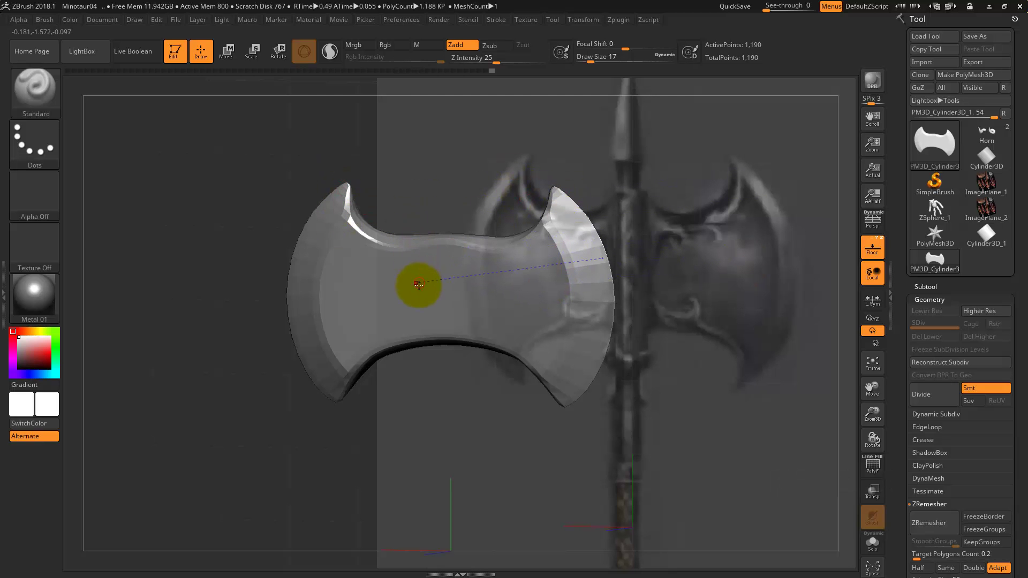
Step: Switch the axe blade to the Move gizmo and bring up its Transform Type list
{"action": "key", "text": "w"}
{"action": "left_click", "coordinate": [412, 209]}
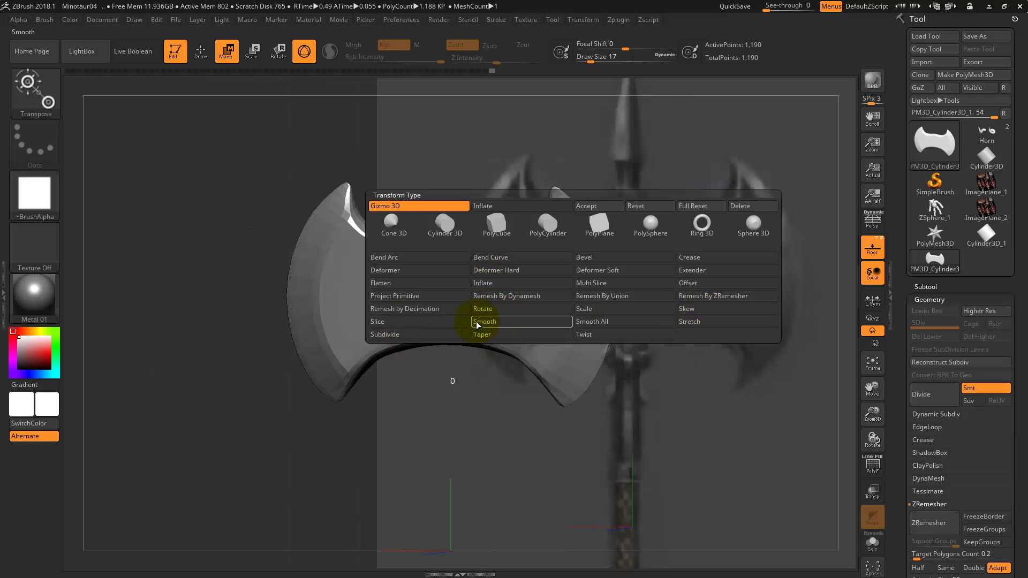
Step: Apply a Taper deformer to the blade, enlarging its right half and raising the tips
{"action": "left_click", "coordinate": [482, 335]}
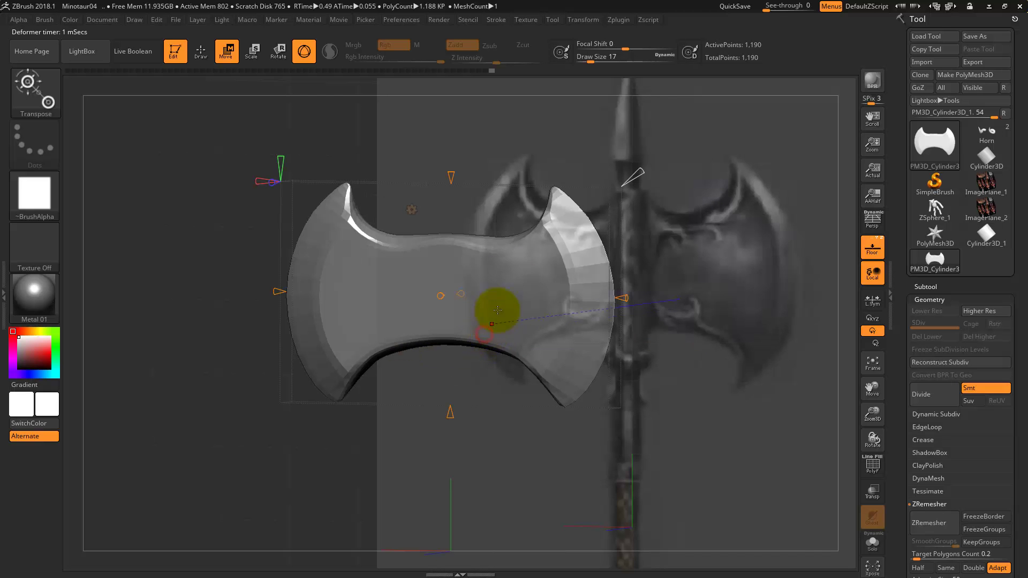
{"action": "left_click_drag", "start_coordinate": [623, 297], "coordinate": [655, 297]}
{"action": "left_click_drag", "start_coordinate": [704, 241], "coordinate": [729, 236]}
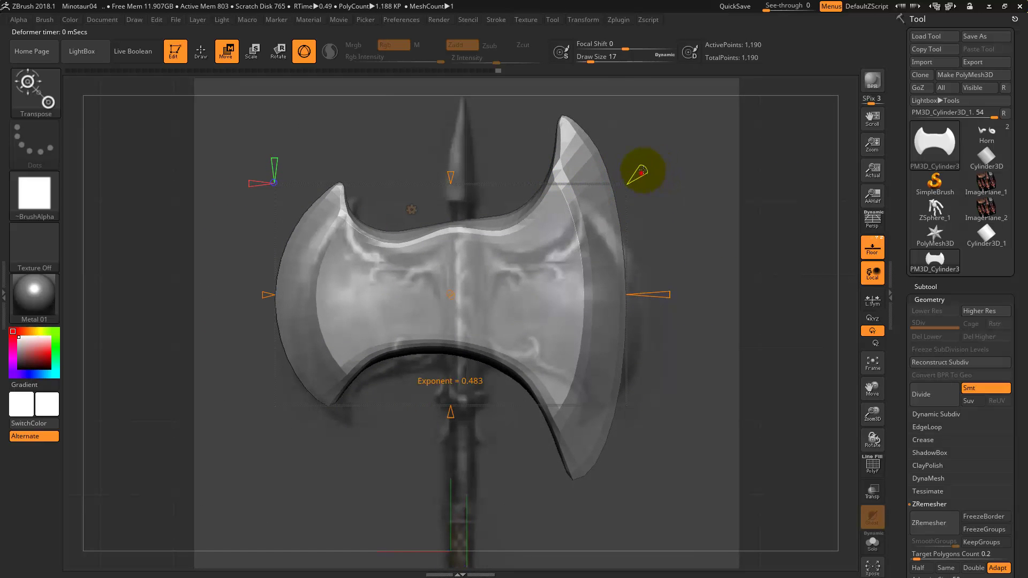
{"action": "mouse_move", "coordinate": [642, 171]}
{"action": "left_mouse_down"}
{"action": "mouse_move", "coordinate": [641, 196]}
{"action": "mouse_move", "coordinate": [637, 180]}
{"action": "left_mouse_up"}
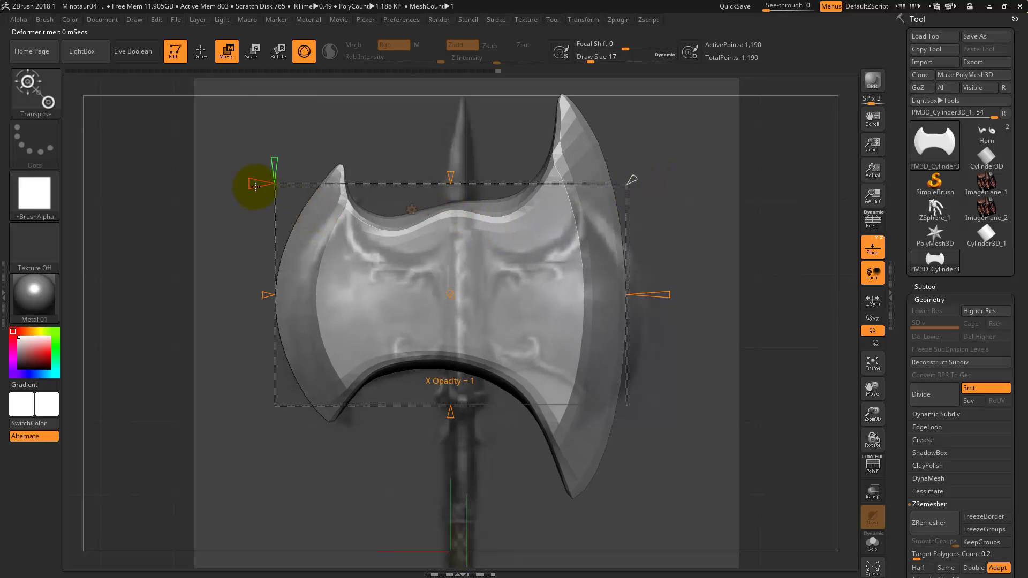
{"action": "mouse_move", "coordinate": [266, 295]}
{"action": "left_mouse_down"}
{"action": "mouse_move", "coordinate": [222, 294]}
{"action": "mouse_move", "coordinate": [311, 293]}
{"action": "left_mouse_up"}
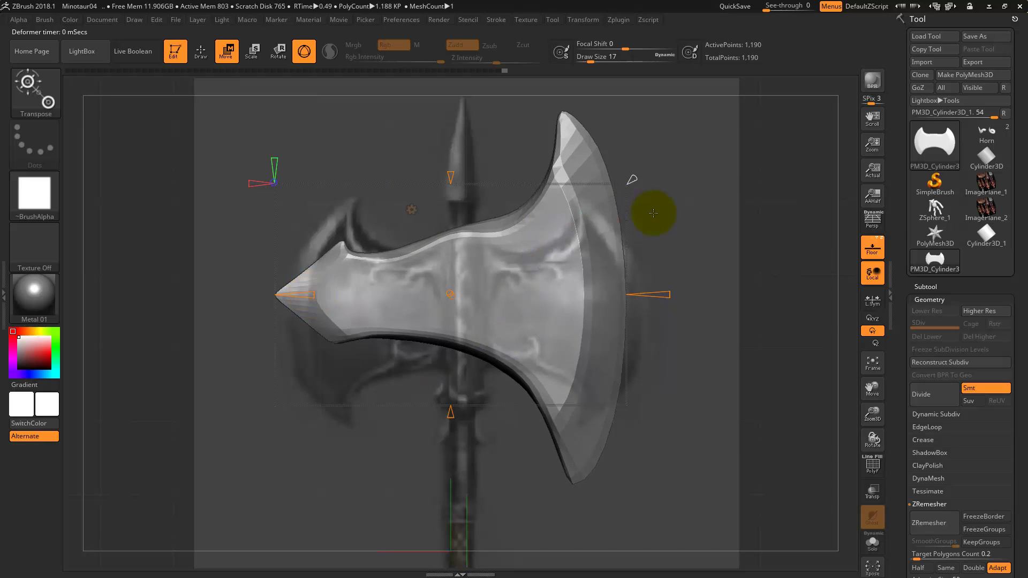
{"action": "mouse_move", "coordinate": [653, 214]}
{"action": "left_mouse_down", "text": "shift"}
{"action": "mouse_move", "coordinate": [707, 223]}
{"action": "mouse_move", "coordinate": [699, 271]}
{"action": "mouse_move", "coordinate": [635, 264]}
{"action": "mouse_move", "coordinate": [619, 321]}
{"action": "mouse_move", "coordinate": [666, 255]}
{"action": "mouse_move", "coordinate": [658, 245]}
{"action": "mouse_move", "coordinate": [688, 187]}
{"action": "mouse_move", "coordinate": [653, 184]}
{"action": "mouse_move", "coordinate": [653, 192]}
{"action": "left_mouse_up", "text": "shift"}
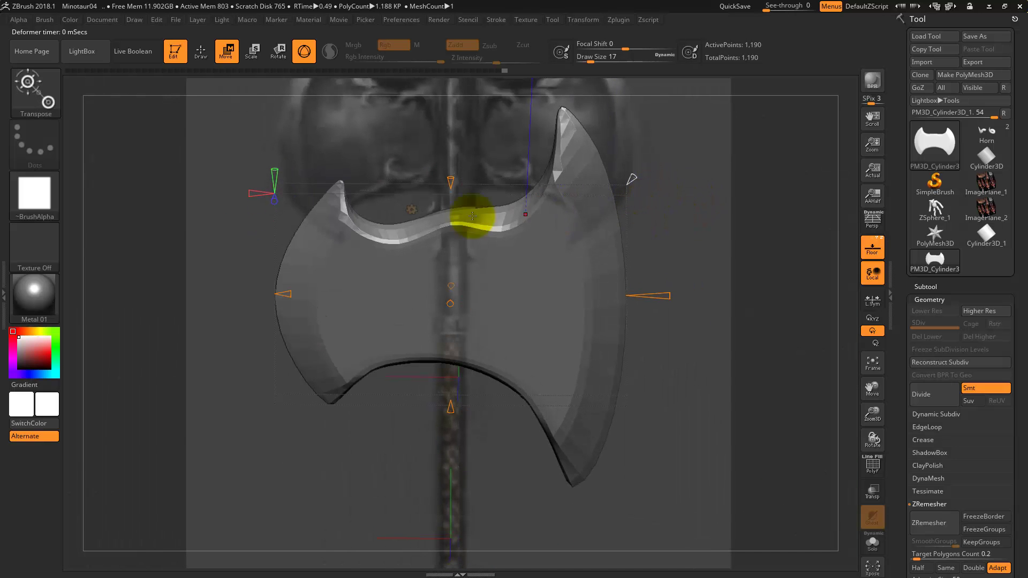
Step: Rework the taper so the blade widens to fill the deformer box, checking from several angles
{"action": "mouse_move", "coordinate": [684, 238]}
{"action": "left_mouse_down"}
{"action": "mouse_move", "coordinate": [715, 242]}
{"action": "mouse_move", "coordinate": [690, 253]}
{"action": "left_mouse_up"}
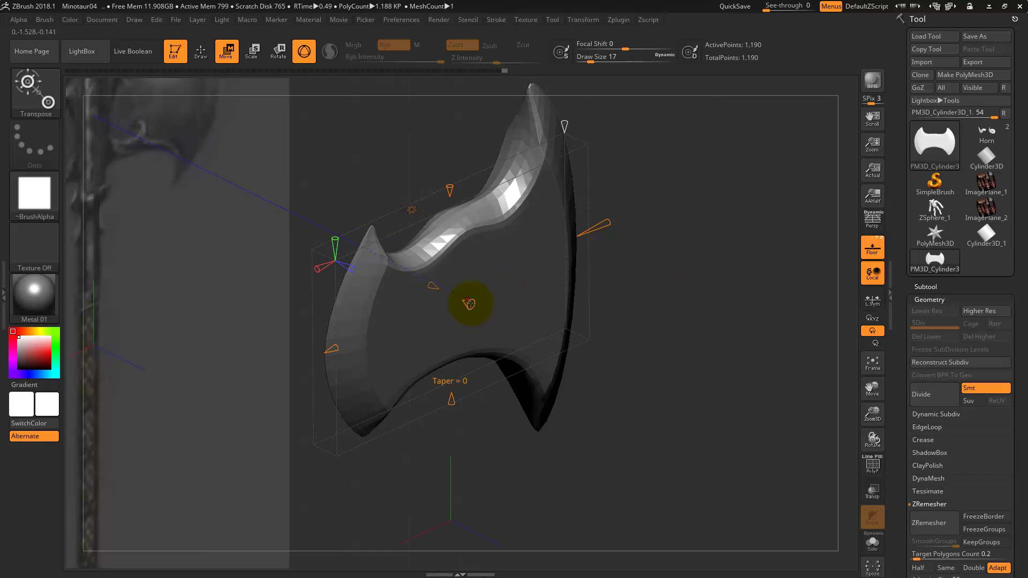
{"action": "left_click_drag", "start_coordinate": [470, 303], "coordinate": [446, 290]}
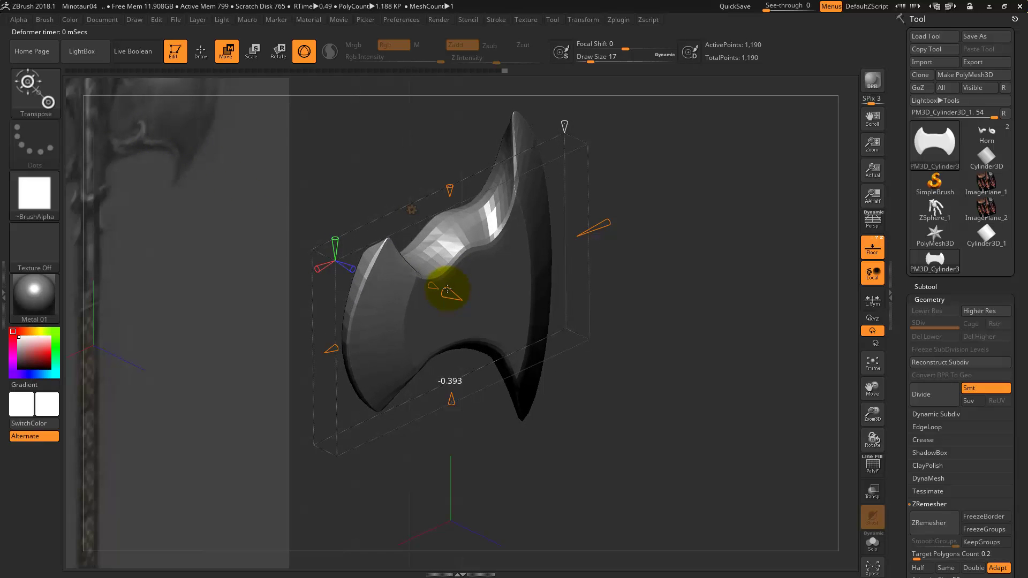
{"action": "mouse_move", "coordinate": [649, 264]}
{"action": "left_mouse_down"}
{"action": "mouse_move", "coordinate": [658, 316]}
{"action": "mouse_move", "coordinate": [683, 294]}
{"action": "mouse_move", "coordinate": [459, 293]}
{"action": "left_mouse_up"}
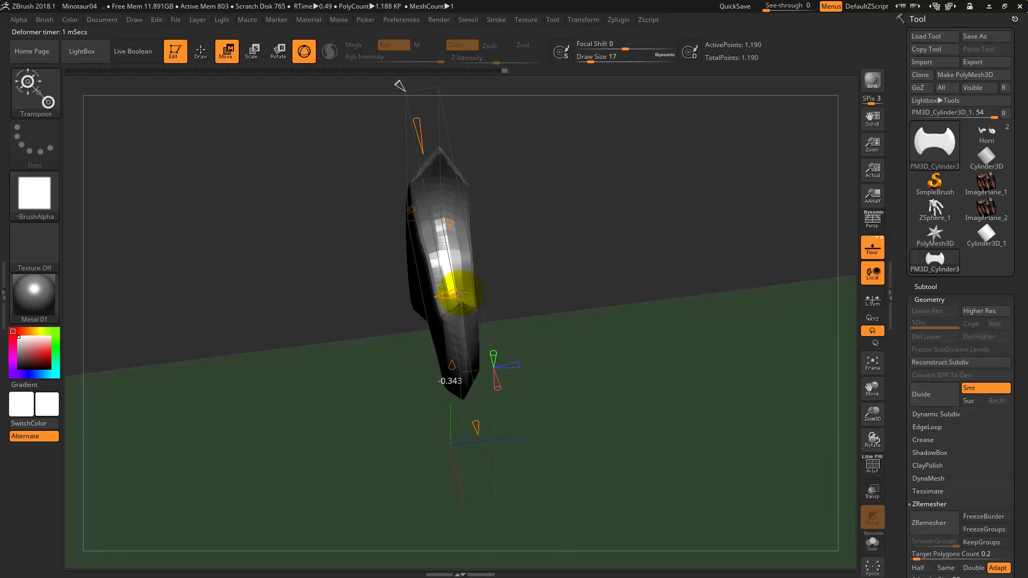
{"action": "mouse_move", "coordinate": [639, 265]}
{"action": "left_mouse_down"}
{"action": "mouse_move", "coordinate": [592, 239]}
{"action": "mouse_move", "coordinate": [608, 202]}
{"action": "mouse_move", "coordinate": [615, 206]}
{"action": "mouse_move", "coordinate": [603, 195]}
{"action": "left_mouse_up"}
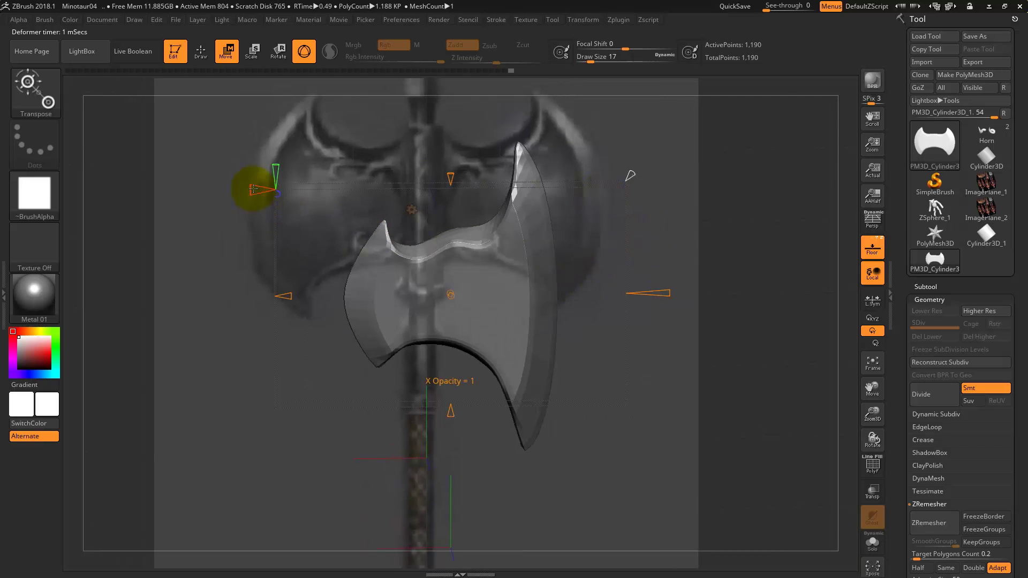
{"action": "left_click", "coordinate": [289, 189]}
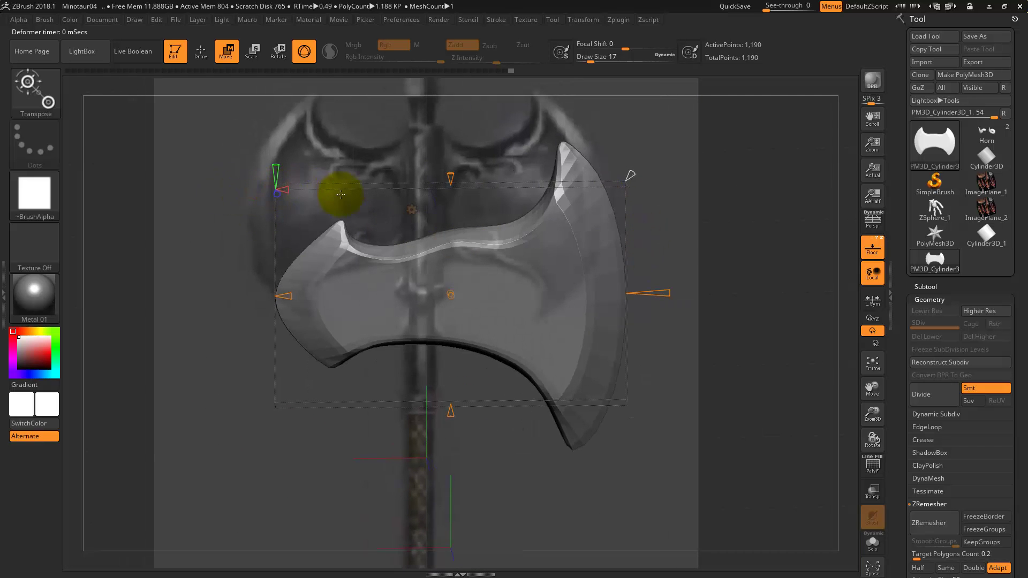
{"action": "mouse_move", "coordinate": [724, 239]}
{"action": "left_mouse_down"}
{"action": "mouse_move", "coordinate": [729, 271]}
{"action": "mouse_move", "coordinate": [769, 253]}
{"action": "mouse_move", "coordinate": [734, 241]}
{"action": "mouse_move", "coordinate": [718, 252]}
{"action": "mouse_move", "coordinate": [721, 374]}
{"action": "mouse_move", "coordinate": [739, 234]}
{"action": "mouse_move", "coordinate": [721, 214]}
{"action": "mouse_move", "coordinate": [725, 223]}
{"action": "mouse_move", "coordinate": [685, 237]}
{"action": "left_mouse_up"}
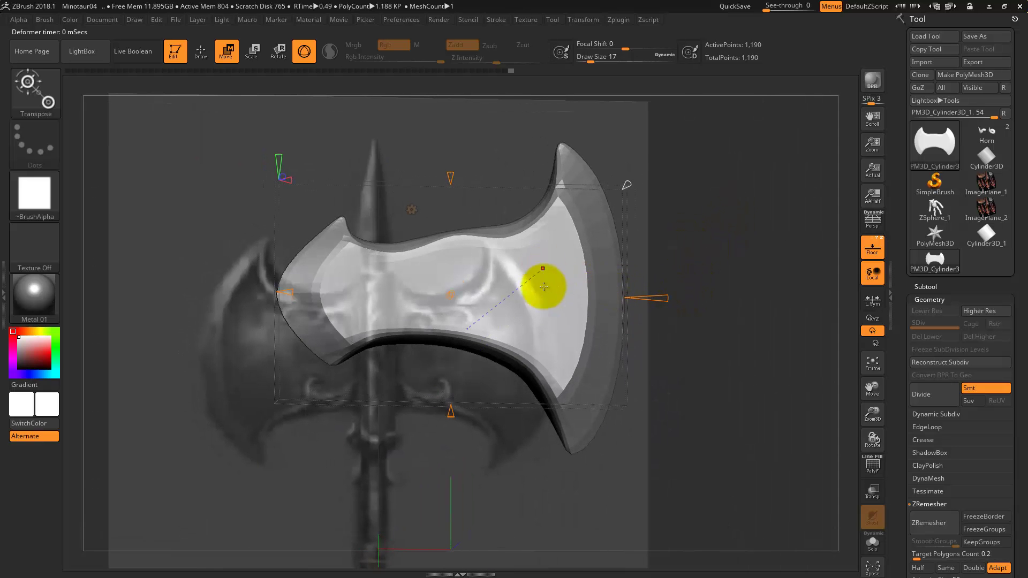
{"action": "left_click", "coordinate": [412, 210]}
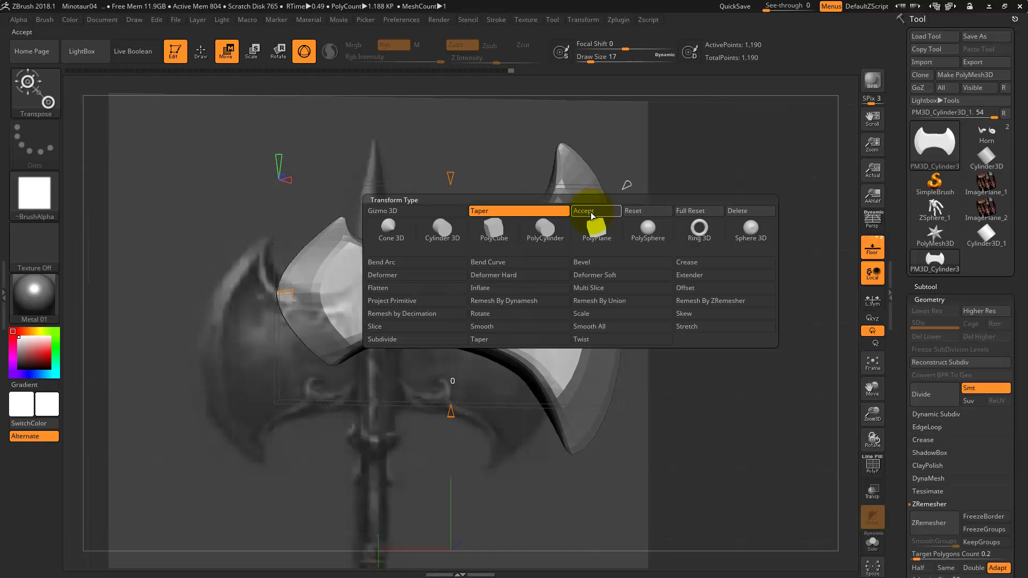
Step: Reset the Taper deformer to restore the symmetric blade and return to the standard Gizmo 3D
{"action": "left_click", "coordinate": [641, 214]}
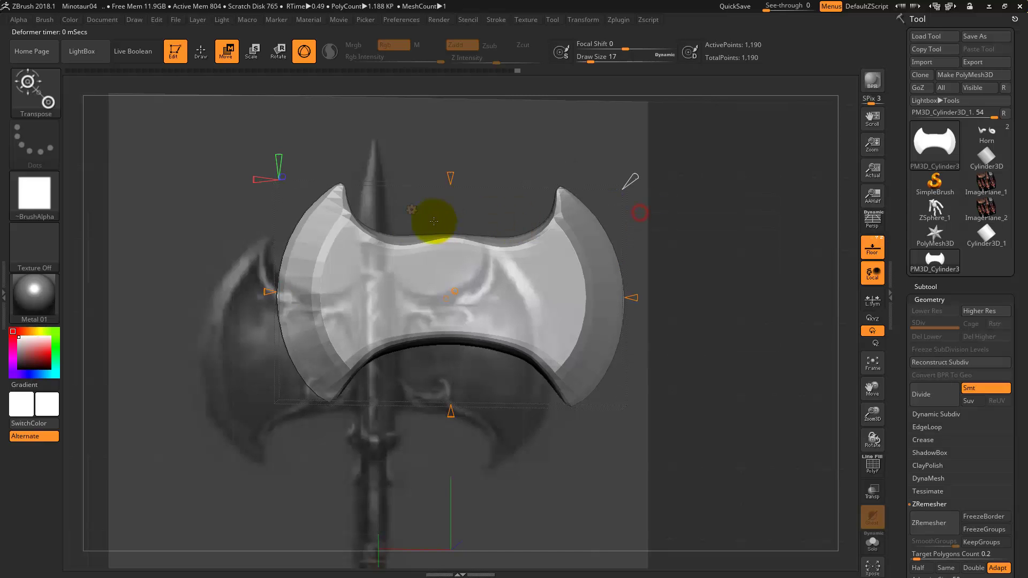
{"action": "left_click", "coordinate": [410, 208]}
{"action": "left_click", "coordinate": [406, 212]}
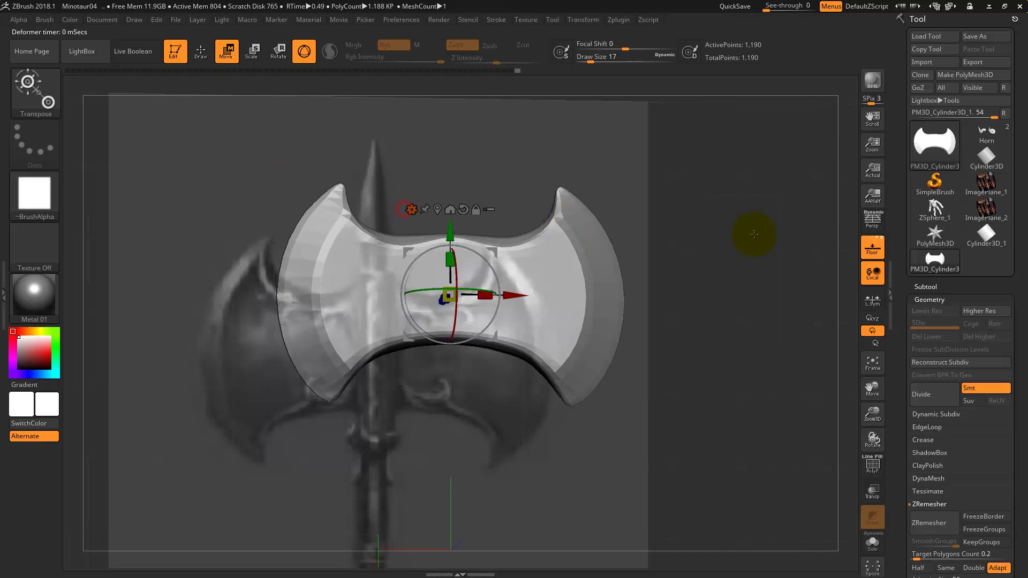
{"action": "mouse_move", "coordinate": [754, 231]}
{"action": "left_mouse_down"}
{"action": "mouse_move", "coordinate": [724, 215]}
{"action": "mouse_move", "coordinate": [723, 229]}
{"action": "mouse_move", "coordinate": [710, 233]}
{"action": "left_mouse_up"}
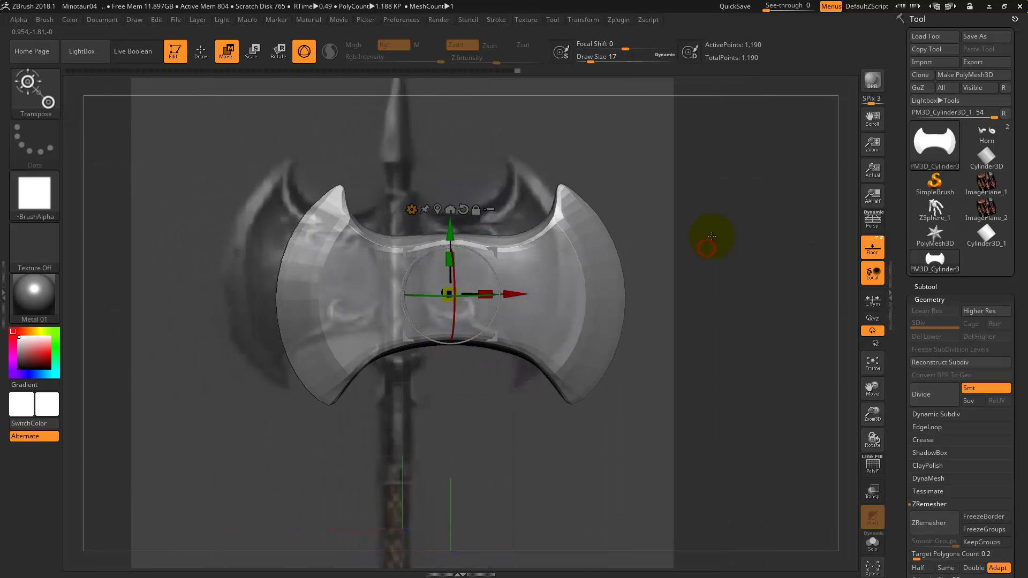
Step: Append a star PolyMesh3D as a new subtool from the Subtool palette
{"action": "left_click", "coordinate": [943, 283]}
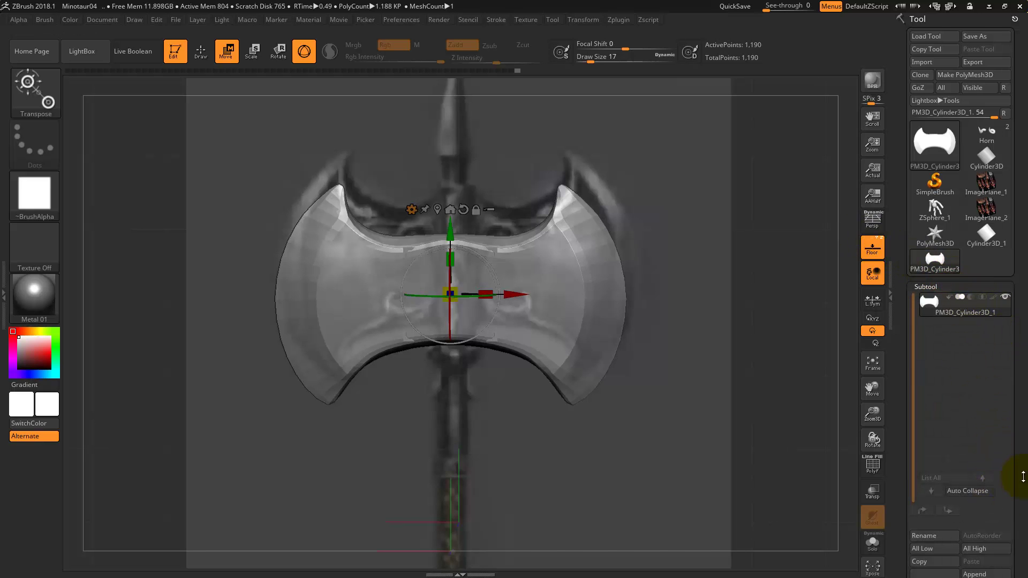
{"action": "left_click_drag", "start_coordinate": [1022, 476], "coordinate": [1019, 406]}
{"action": "left_click", "coordinate": [983, 495]}
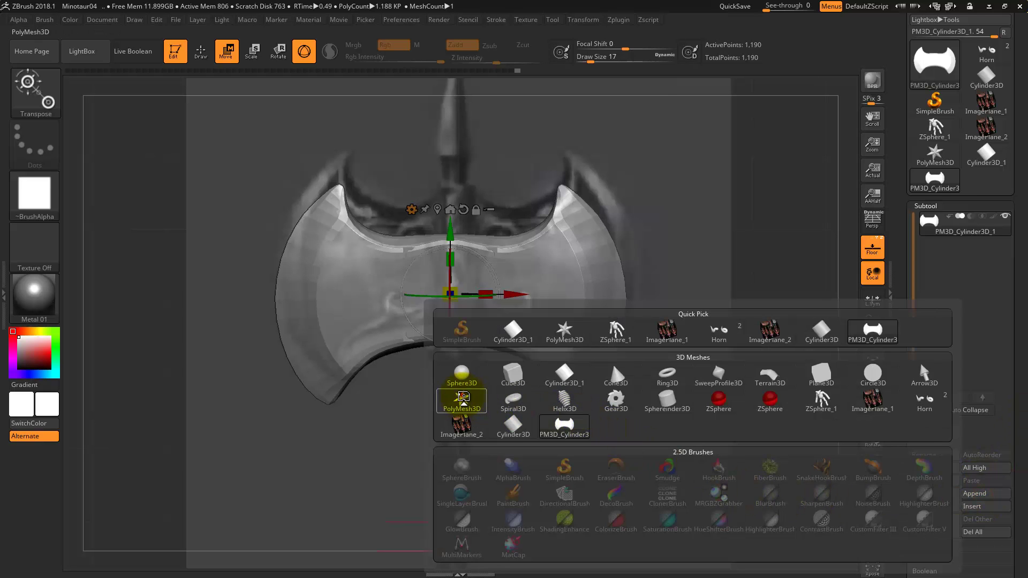
{"action": "left_click", "coordinate": [459, 399]}
Step: Pan to frame the whole star and make it the active subtool
{"action": "key", "text": "space"}
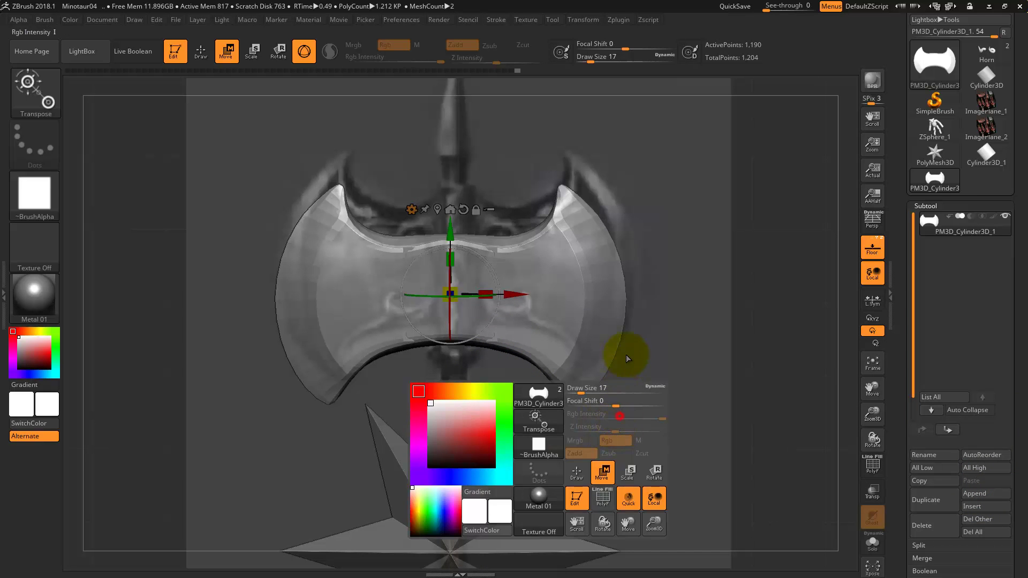
{"action": "left_click_drag", "start_coordinate": [770, 373], "coordinate": [769, 259], "text": "alt"}
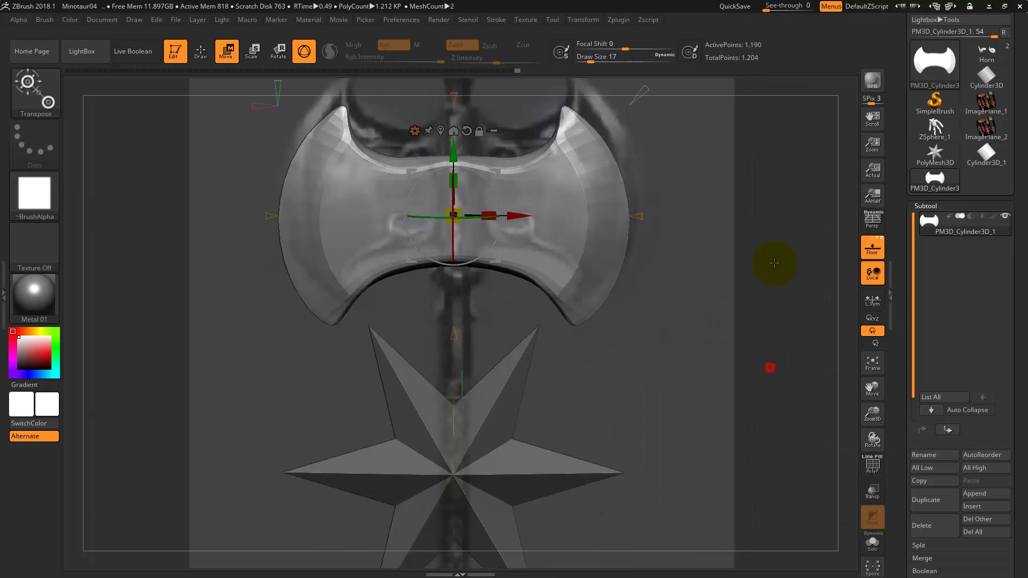
{"action": "key", "text": "space"}
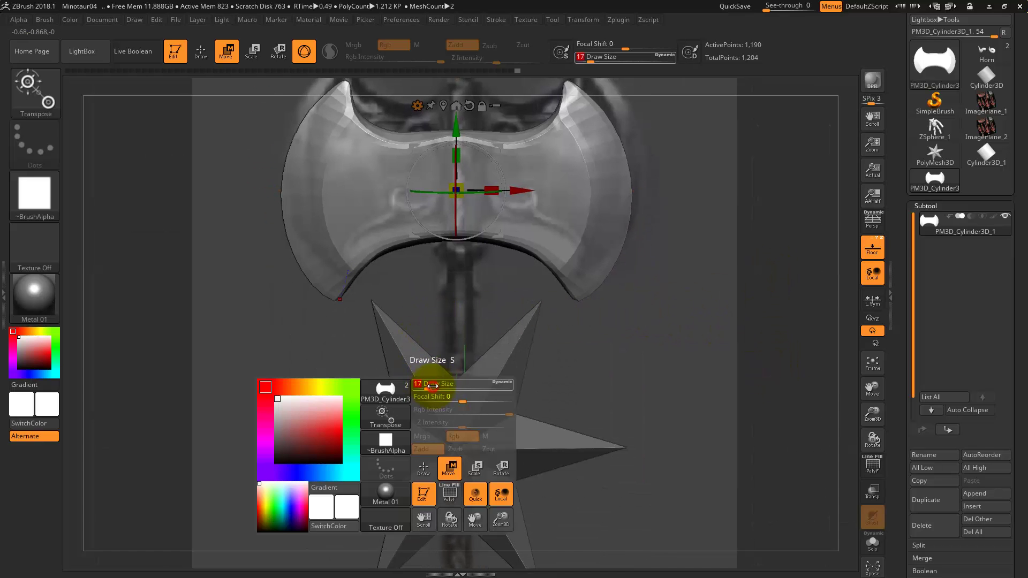
{"action": "left_click", "coordinate": [411, 356], "text": "alt"}
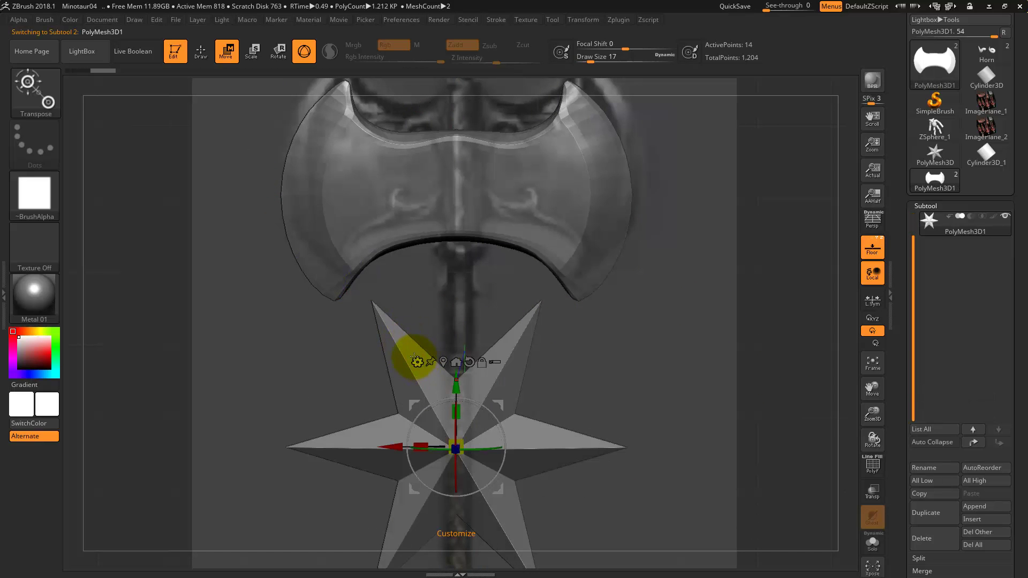
{"action": "left_click", "coordinate": [416, 361]}
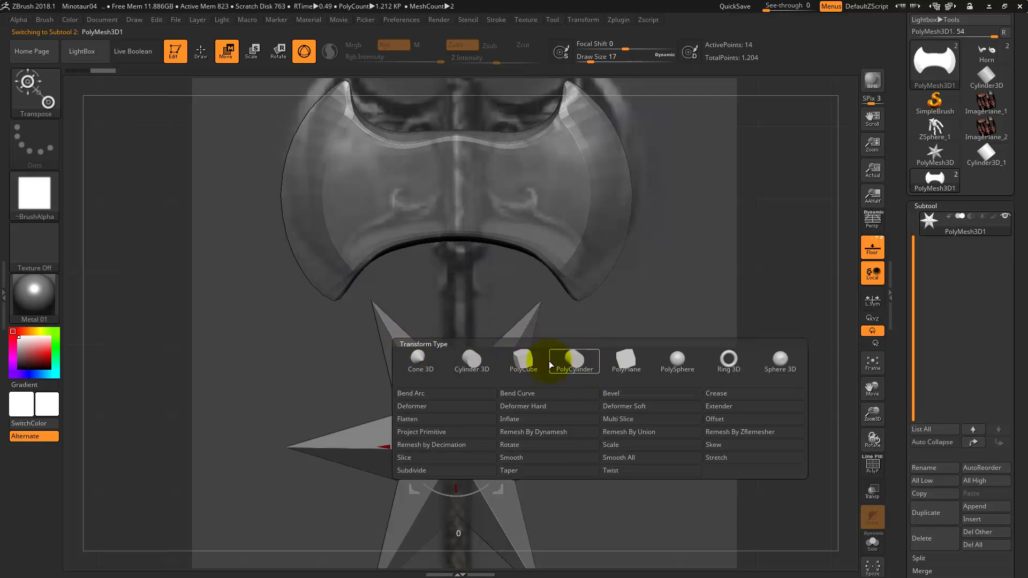
Step: Replace the star with a PolyCube, show its PolyF wireframe, and raise its divisions to about 18
{"action": "left_click", "coordinate": [524, 361]}
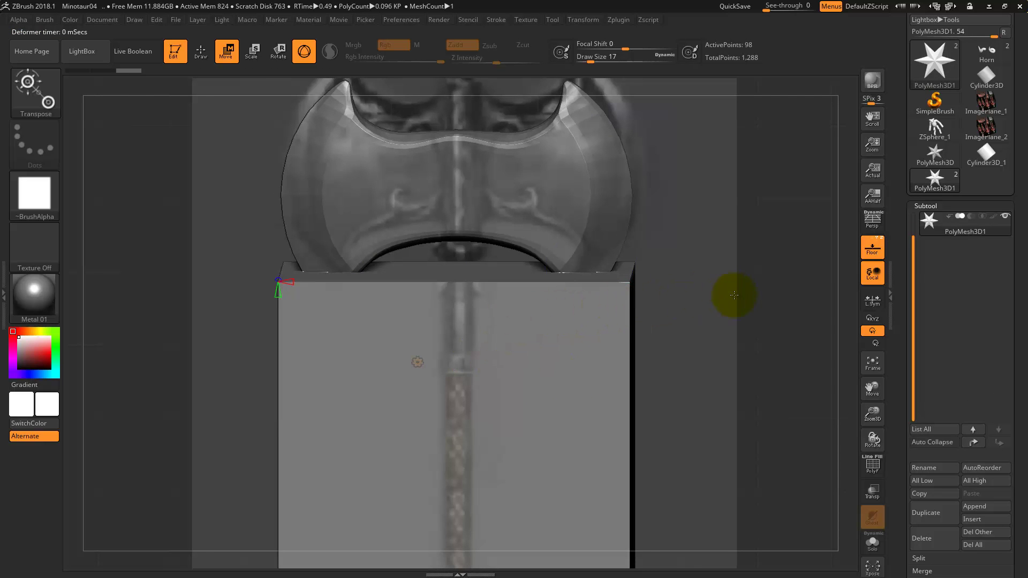
{"action": "left_click_drag", "start_coordinate": [733, 294], "coordinate": [744, 308]}
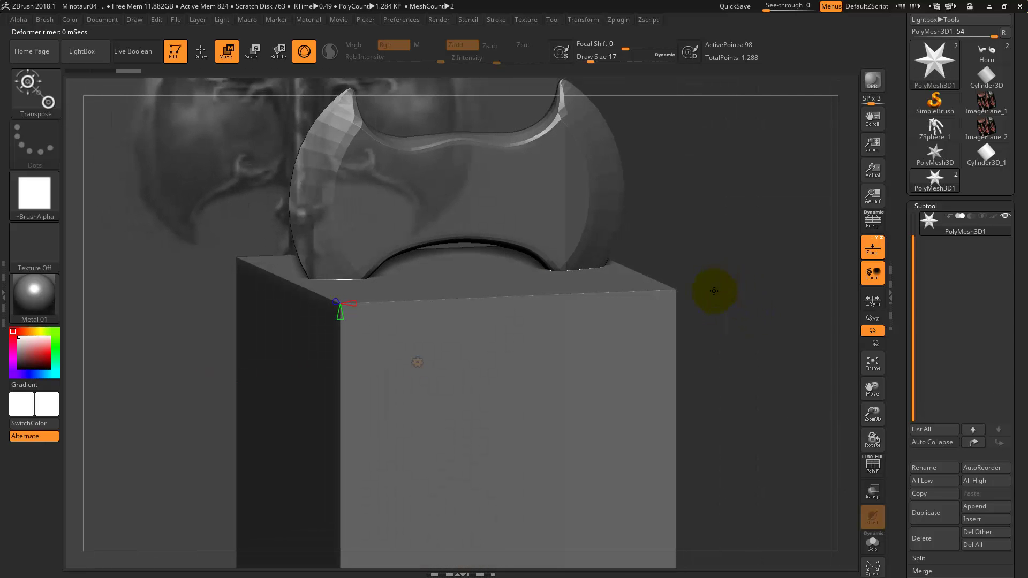
{"action": "key", "text": "shift+f"}
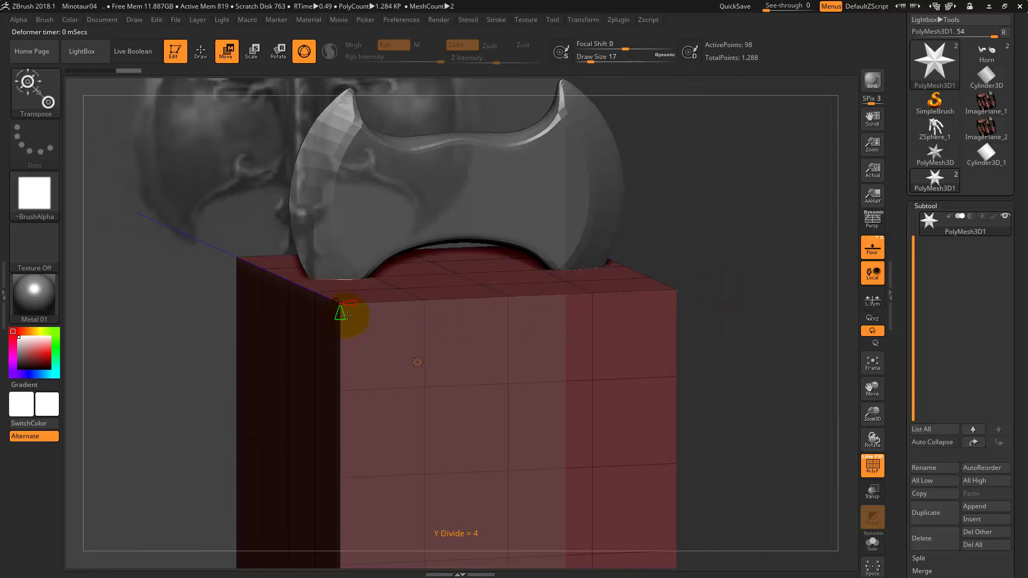
{"action": "left_click_drag", "start_coordinate": [352, 303], "coordinate": [360, 302]}
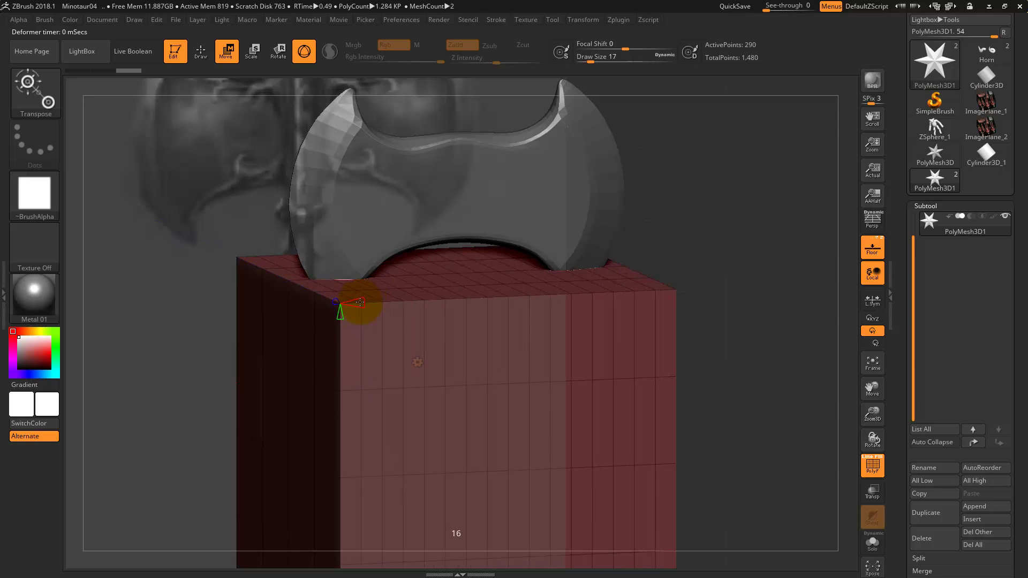
{"action": "left_click_drag", "start_coordinate": [360, 303], "coordinate": [340, 327]}
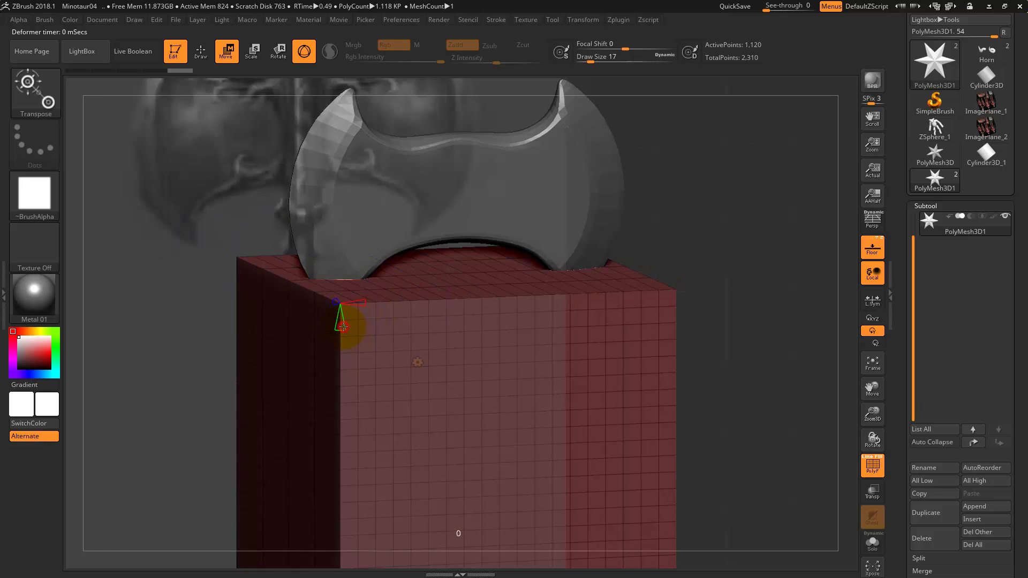
{"action": "left_click_drag", "start_coordinate": [343, 327], "coordinate": [340, 325]}
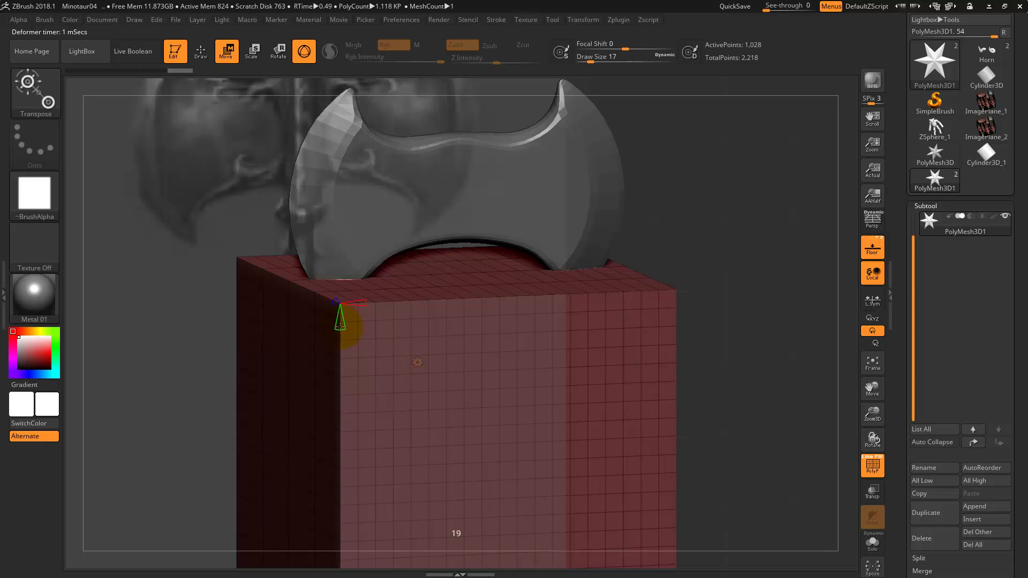
{"action": "key", "text": "alt+Tab"}
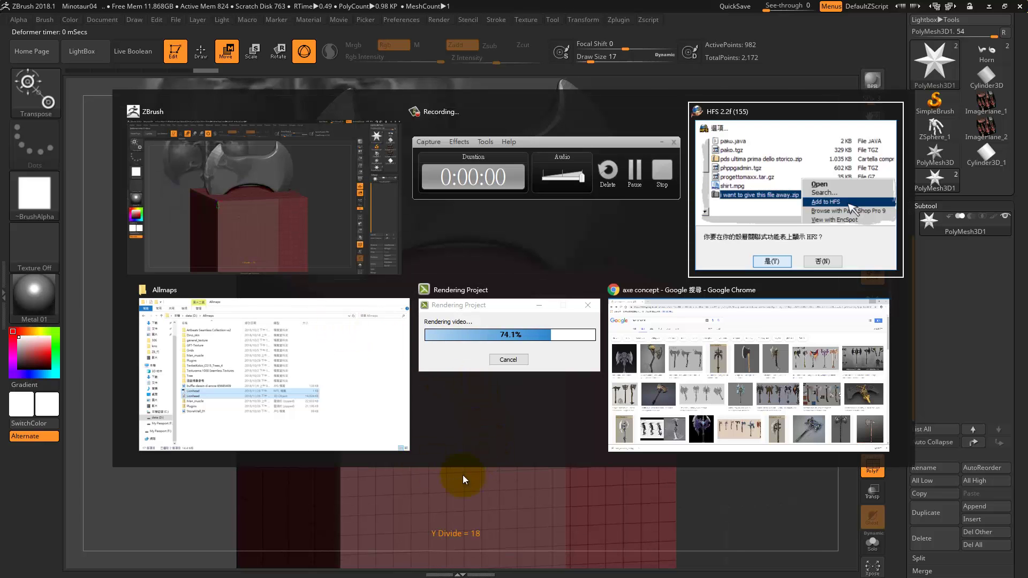
Step: Add more width, depth and height divisions to the block, settling the Z divisions at 6
{"action": "left_click", "coordinate": [721, 530]}
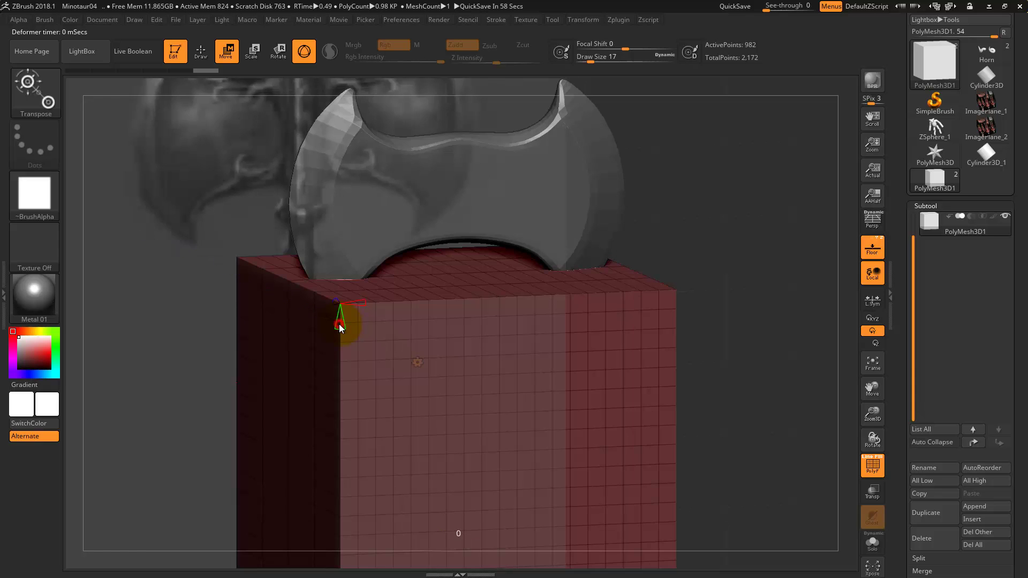
{"action": "left_click_drag", "start_coordinate": [340, 327], "coordinate": [367, 304]}
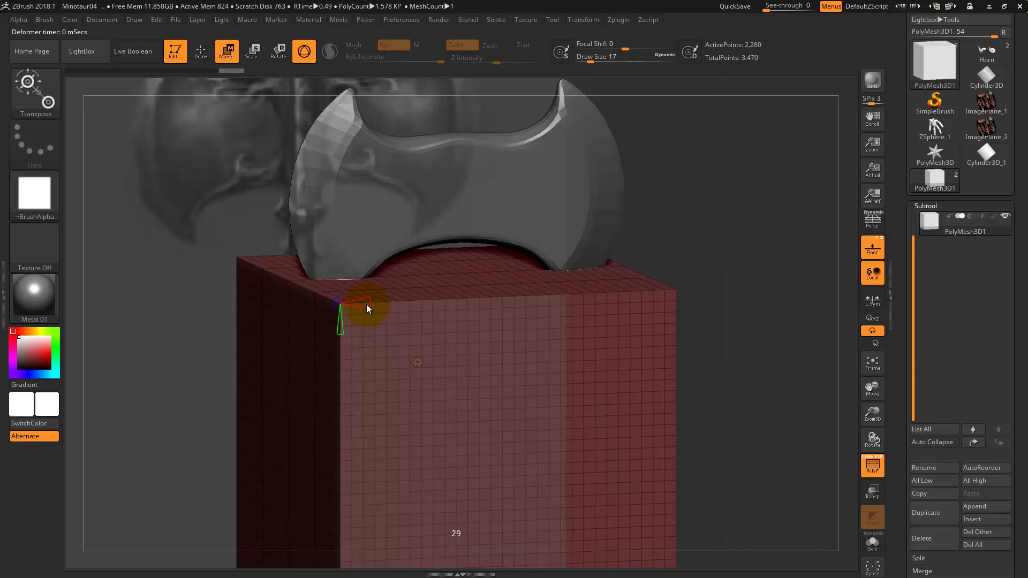
{"action": "mouse_move", "coordinate": [711, 232]}
{"action": "left_mouse_down"}
{"action": "mouse_move", "coordinate": [705, 258]}
{"action": "mouse_move", "coordinate": [693, 191]}
{"action": "mouse_move", "coordinate": [721, 249]}
{"action": "left_mouse_up"}
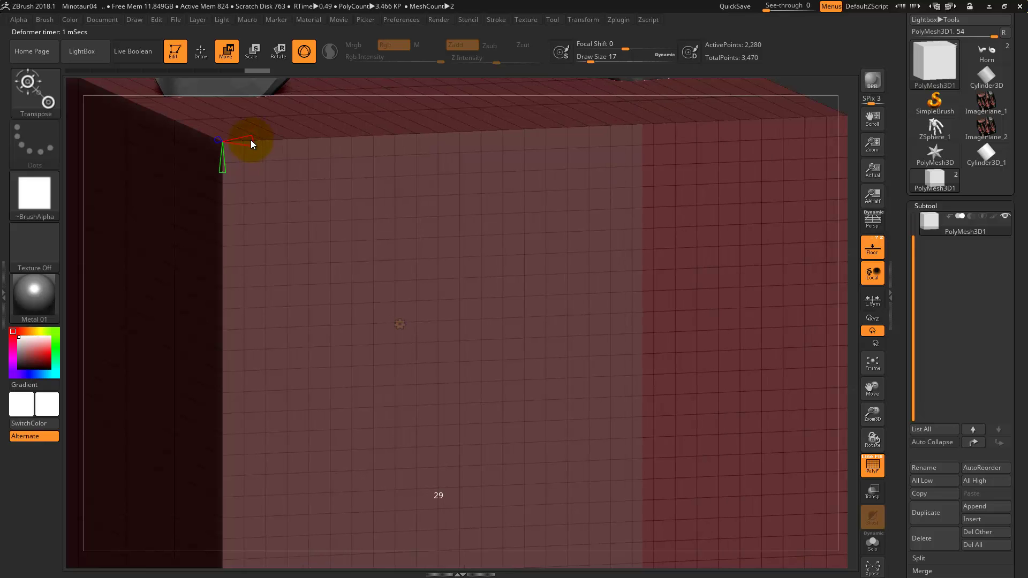
{"action": "left_click_drag", "start_coordinate": [251, 139], "coordinate": [224, 170]}
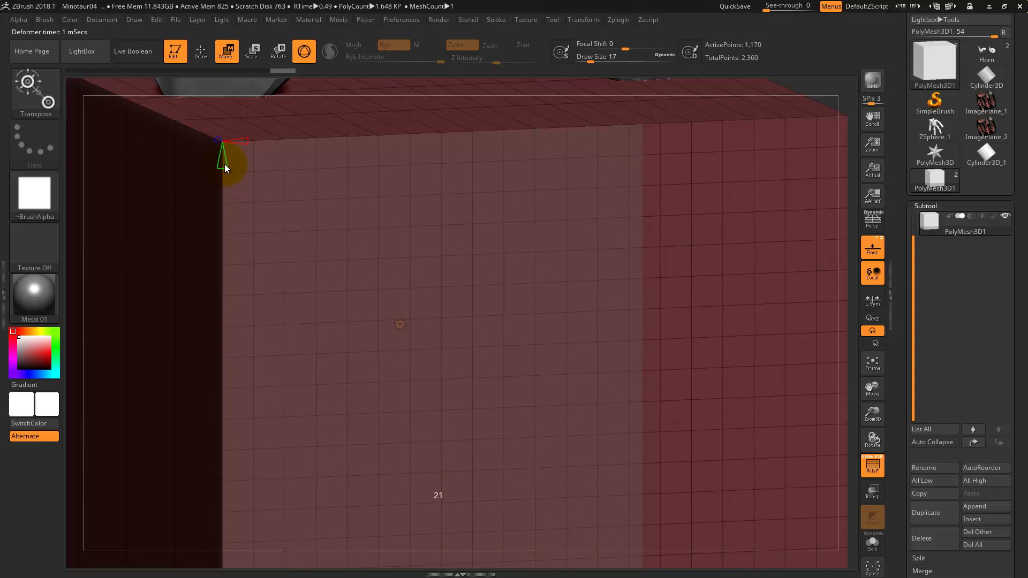
{"action": "left_click_drag", "start_coordinate": [224, 169], "coordinate": [224, 164]}
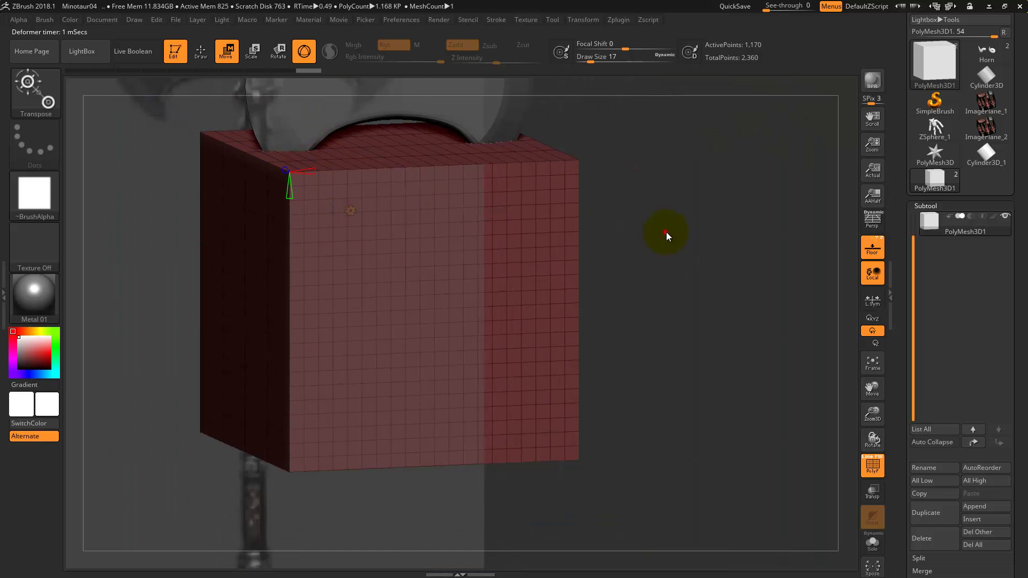
{"action": "left_click_drag", "start_coordinate": [666, 232], "coordinate": [705, 230], "text": "shift"}
{"action": "left_click_drag", "start_coordinate": [512, 173], "coordinate": [508, 167]}
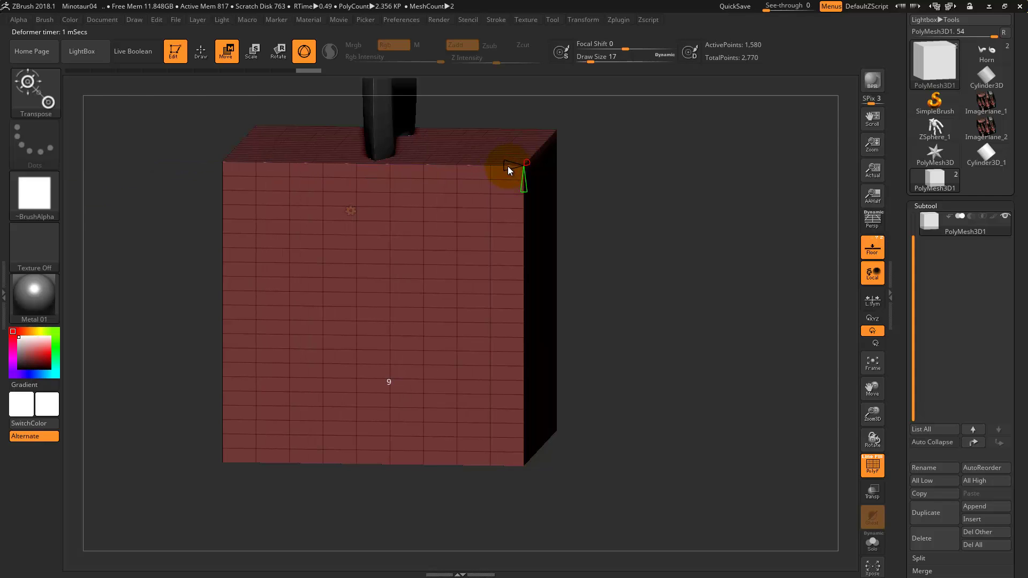
{"action": "left_click_drag", "start_coordinate": [509, 166], "coordinate": [510, 167]}
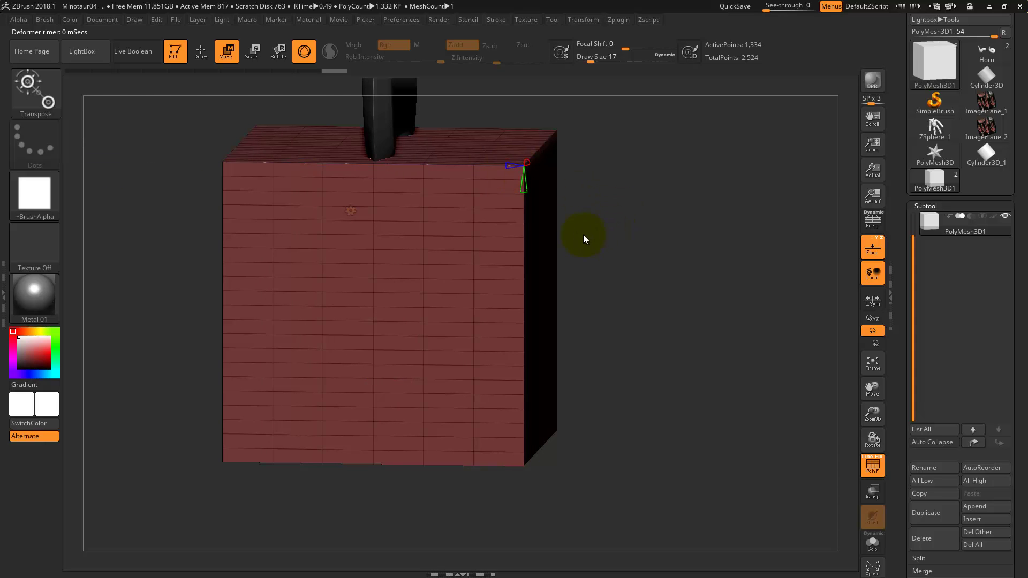
{"action": "left_click_drag", "start_coordinate": [747, 251], "coordinate": [512, 239]}
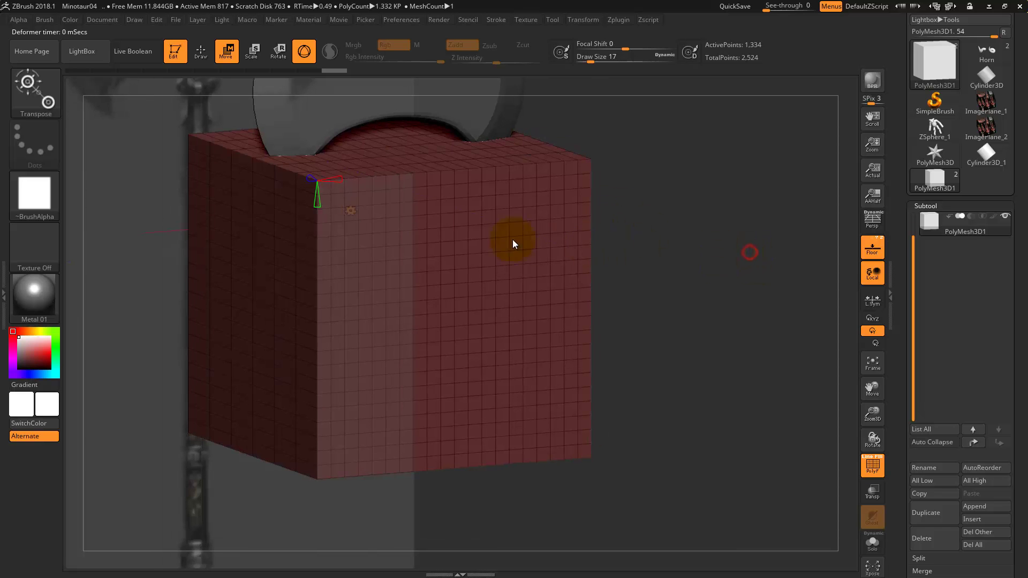
Step: Rotate the cube slightly around its vertical axis and flatten it into a thin slab
{"action": "left_click", "coordinate": [350, 212]}
{"action": "left_click_drag", "start_coordinate": [689, 365], "coordinate": [658, 353]}
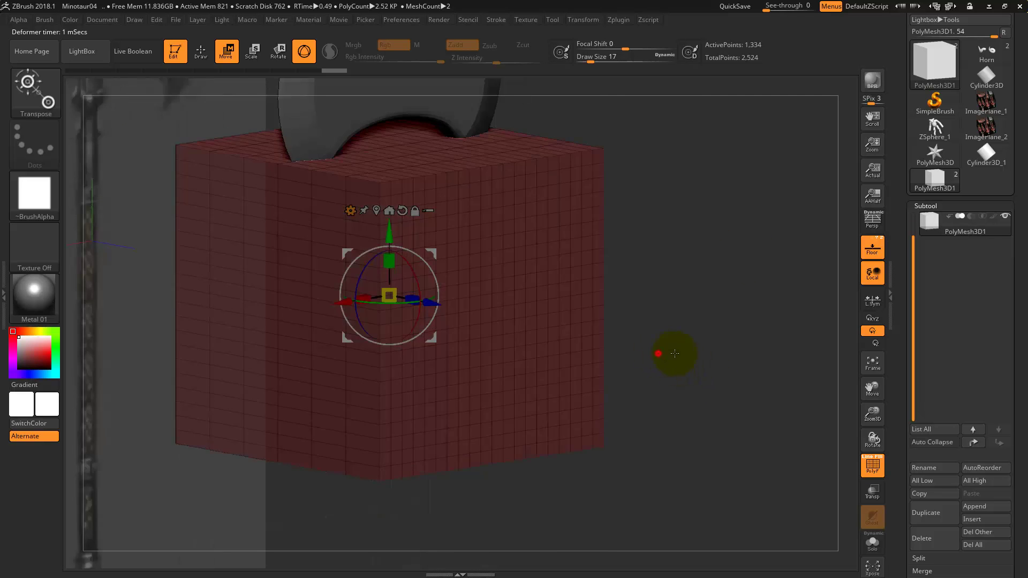
{"action": "left_click_drag", "start_coordinate": [423, 302], "coordinate": [426, 296]}
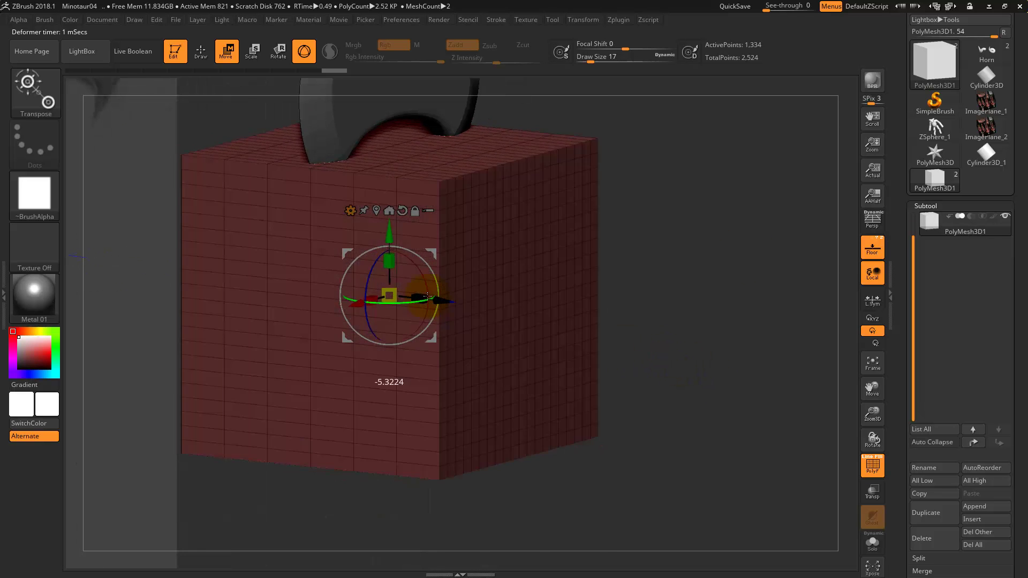
{"action": "left_click_drag", "start_coordinate": [604, 326], "coordinate": [616, 344]}
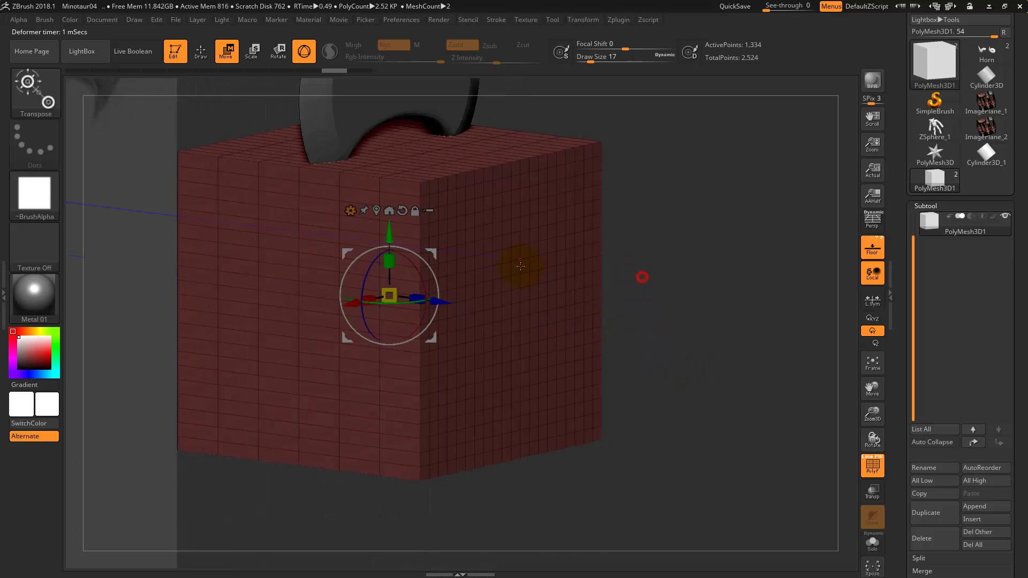
{"action": "left_click_drag", "start_coordinate": [745, 309], "coordinate": [751, 333]}
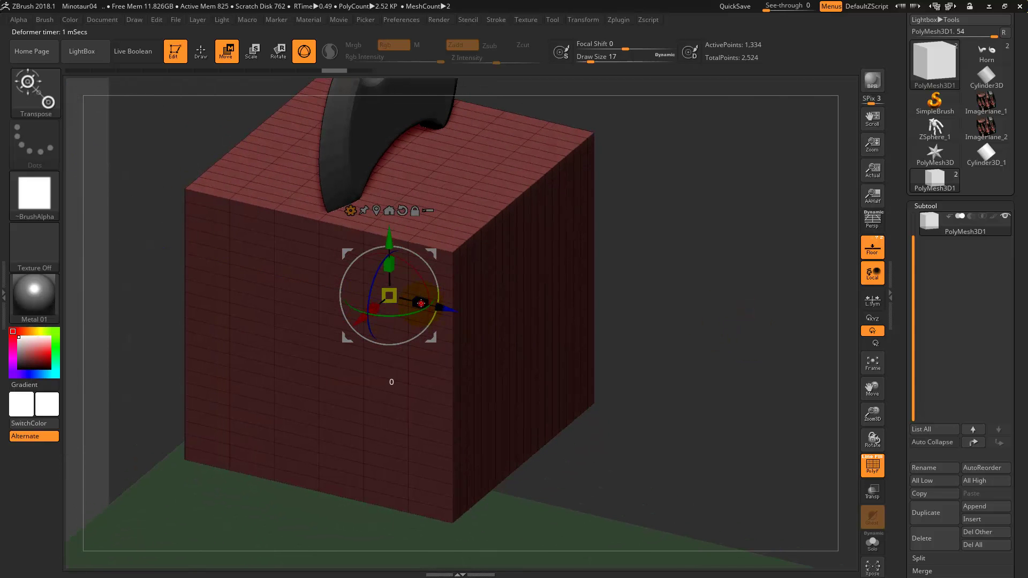
{"action": "left_click_drag", "start_coordinate": [421, 303], "coordinate": [251, 214]}
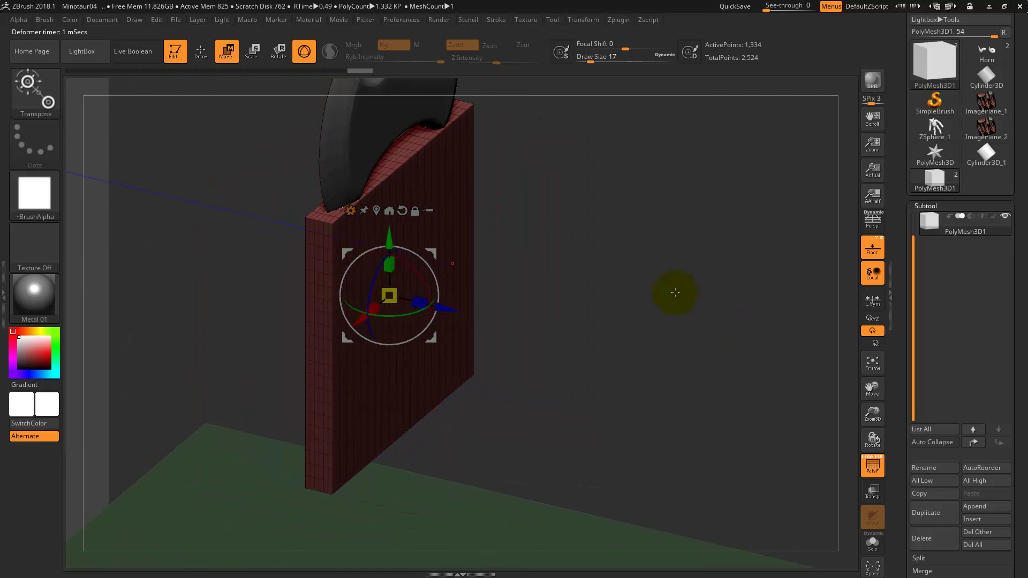
Step: Shorten the slab vertically and move it up along Y onto the axe head
{"action": "left_click_drag", "start_coordinate": [675, 293], "coordinate": [596, 294], "text": "shift"}
{"action": "left_click_drag", "start_coordinate": [372, 307], "coordinate": [455, 299]}
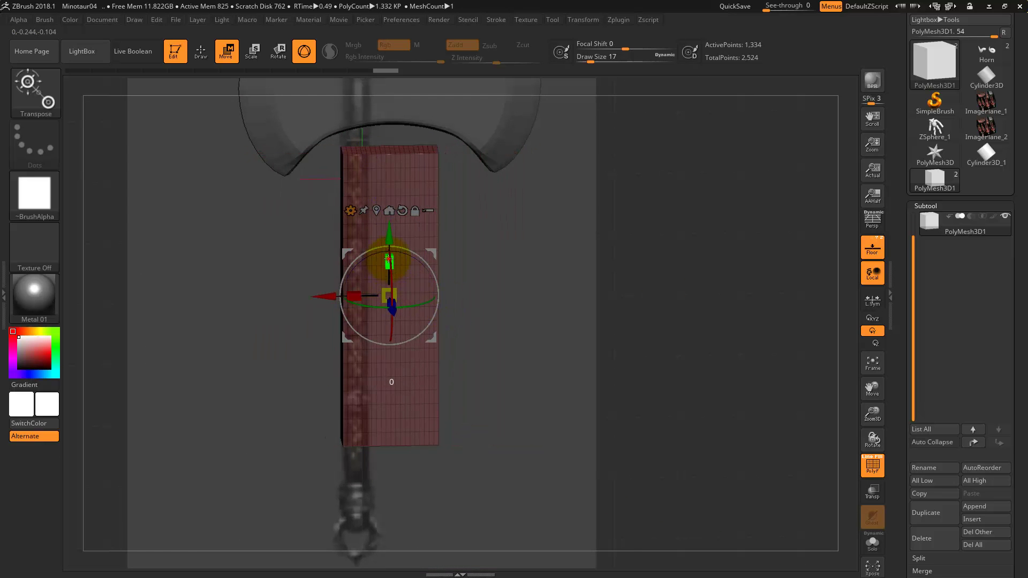
{"action": "left_click_drag", "start_coordinate": [389, 260], "coordinate": [386, 324]}
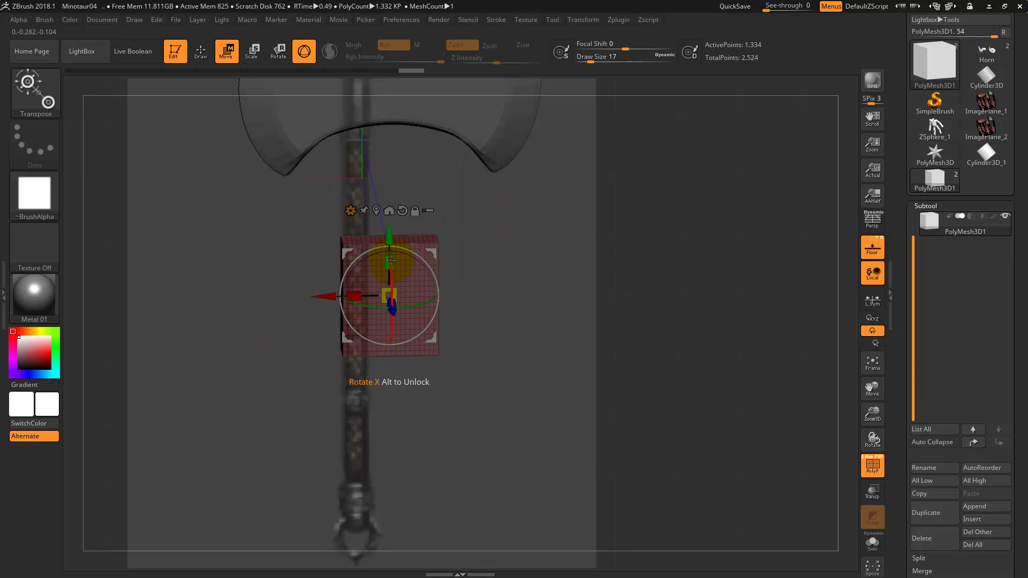
{"action": "left_click_drag", "start_coordinate": [389, 244], "coordinate": [389, 49]}
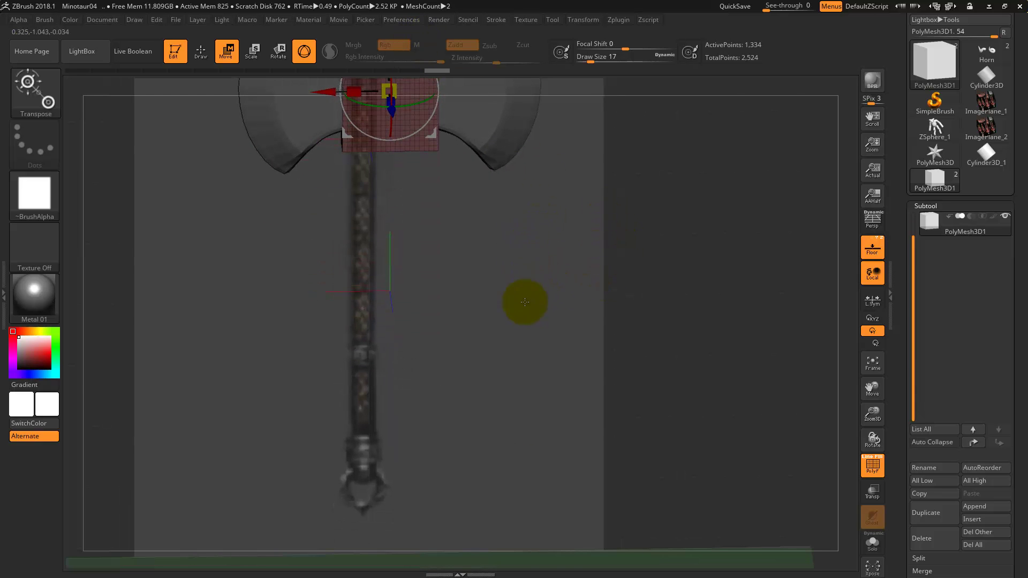
Step: Widen the block slightly, shorten it, and nudge it up to centre it between the blade halves
{"action": "mouse_move", "coordinate": [479, 253]}
{"action": "left_mouse_down"}
{"action": "mouse_move", "coordinate": [486, 394]}
{"action": "mouse_move", "coordinate": [443, 340]}
{"action": "left_mouse_up"}
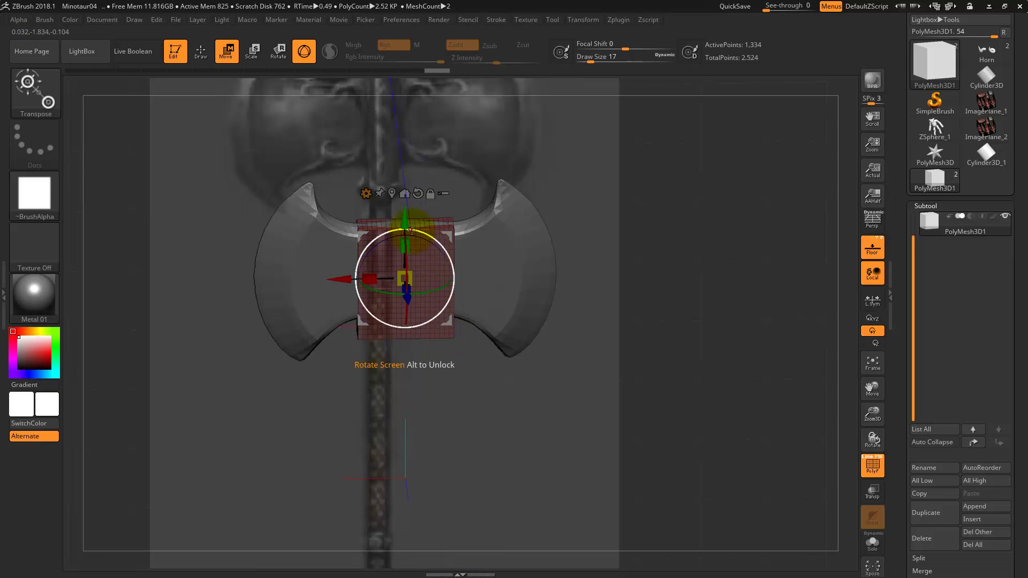
{"action": "left_click_drag", "start_coordinate": [407, 222], "coordinate": [406, 217]}
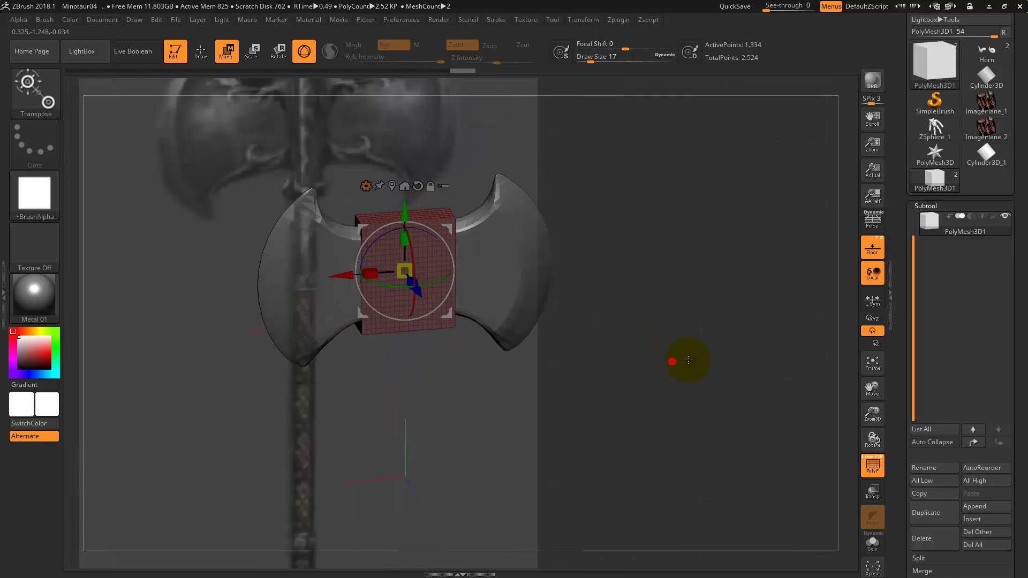
{"action": "mouse_move", "coordinate": [674, 360]}
{"action": "left_mouse_down"}
{"action": "mouse_move", "coordinate": [759, 356]}
{"action": "mouse_move", "coordinate": [668, 348]}
{"action": "mouse_move", "coordinate": [676, 328]}
{"action": "mouse_move", "coordinate": [682, 342]}
{"action": "mouse_move", "coordinate": [658, 377]}
{"action": "mouse_move", "coordinate": [624, 355]}
{"action": "mouse_move", "coordinate": [612, 362]}
{"action": "mouse_move", "coordinate": [566, 345]}
{"action": "mouse_move", "coordinate": [567, 247]}
{"action": "mouse_move", "coordinate": [601, 280]}
{"action": "mouse_move", "coordinate": [608, 351]}
{"action": "mouse_move", "coordinate": [650, 276]}
{"action": "mouse_move", "coordinate": [638, 234]}
{"action": "mouse_move", "coordinate": [625, 229]}
{"action": "mouse_move", "coordinate": [634, 220]}
{"action": "left_mouse_up"}
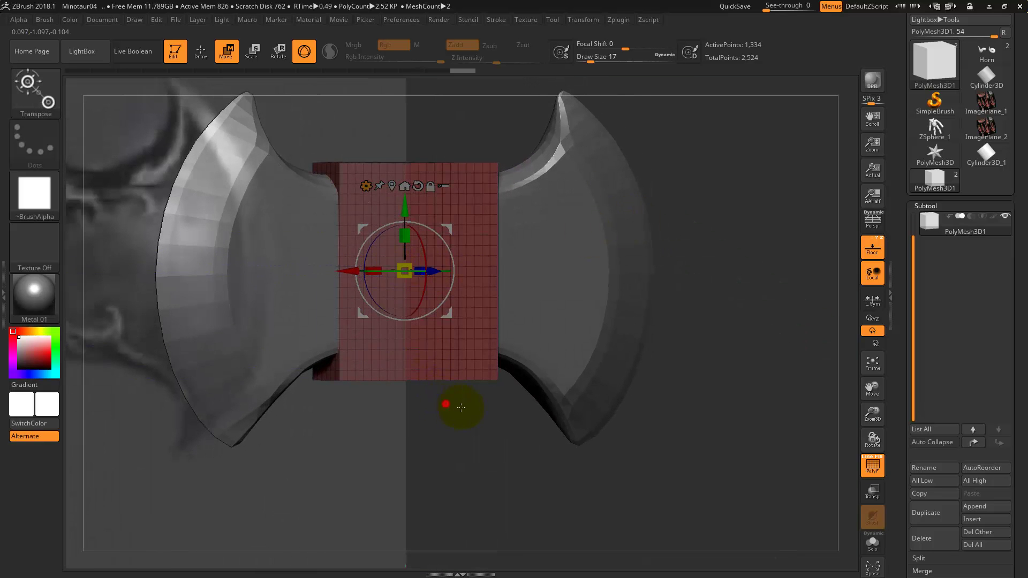
{"action": "left_click_drag", "start_coordinate": [461, 408], "coordinate": [441, 321]}
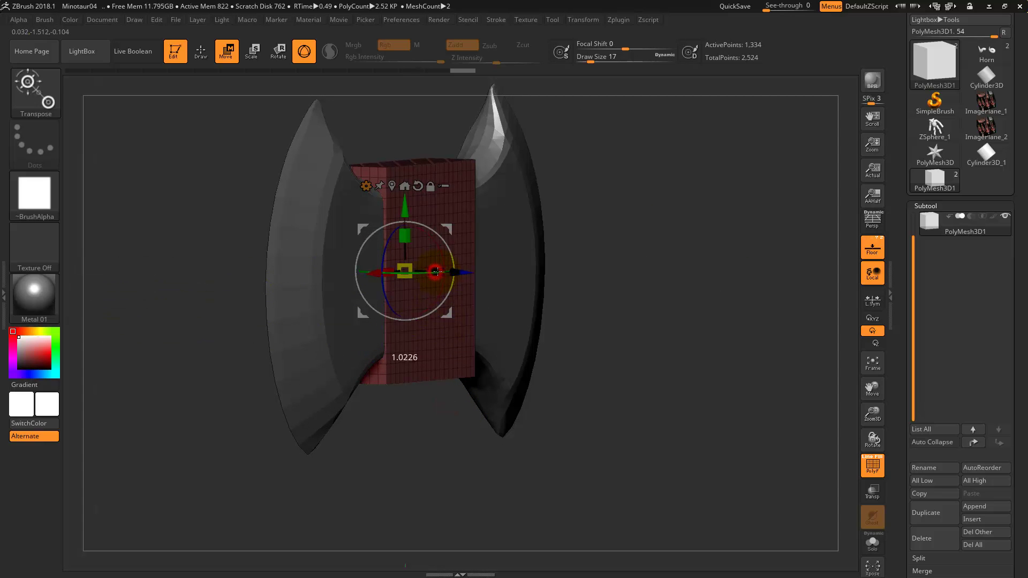
{"action": "left_click_drag", "start_coordinate": [436, 271], "coordinate": [439, 272]}
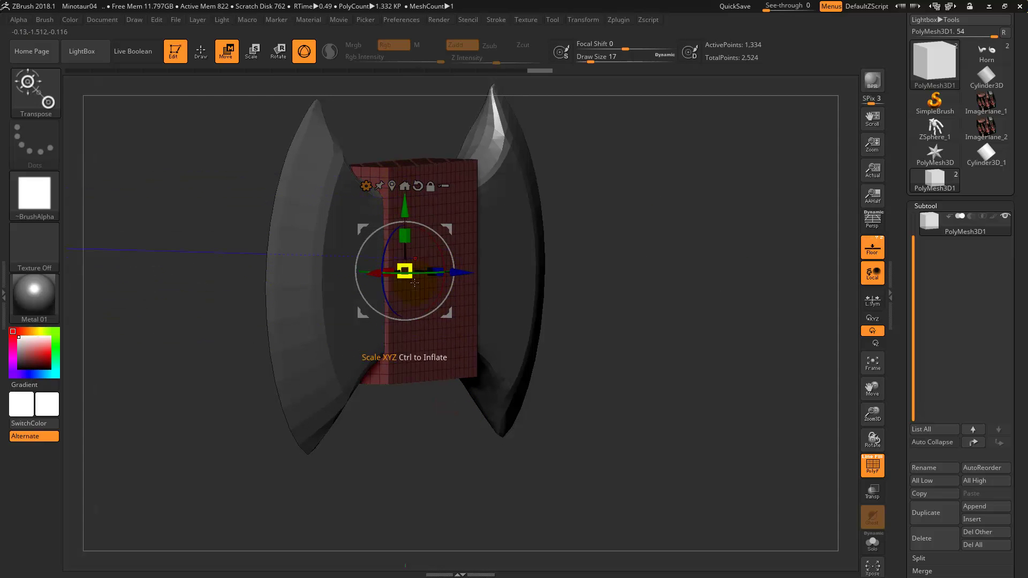
{"action": "left_click_drag", "start_coordinate": [405, 236], "coordinate": [404, 238]}
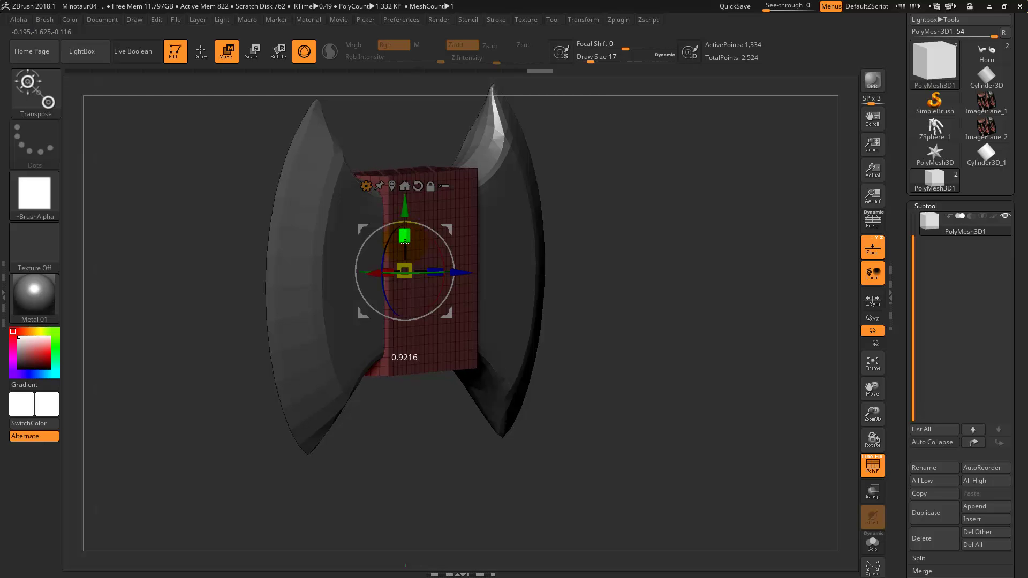
{"action": "mouse_move", "coordinate": [693, 280]}
{"action": "left_mouse_down", "text": "shift"}
{"action": "mouse_move", "coordinate": [650, 266]}
{"action": "mouse_move", "coordinate": [668, 282]}
{"action": "mouse_move", "coordinate": [491, 259]}
{"action": "left_mouse_up", "text": "shift"}
{"action": "left_click_drag", "start_coordinate": [406, 206], "coordinate": [408, 205]}
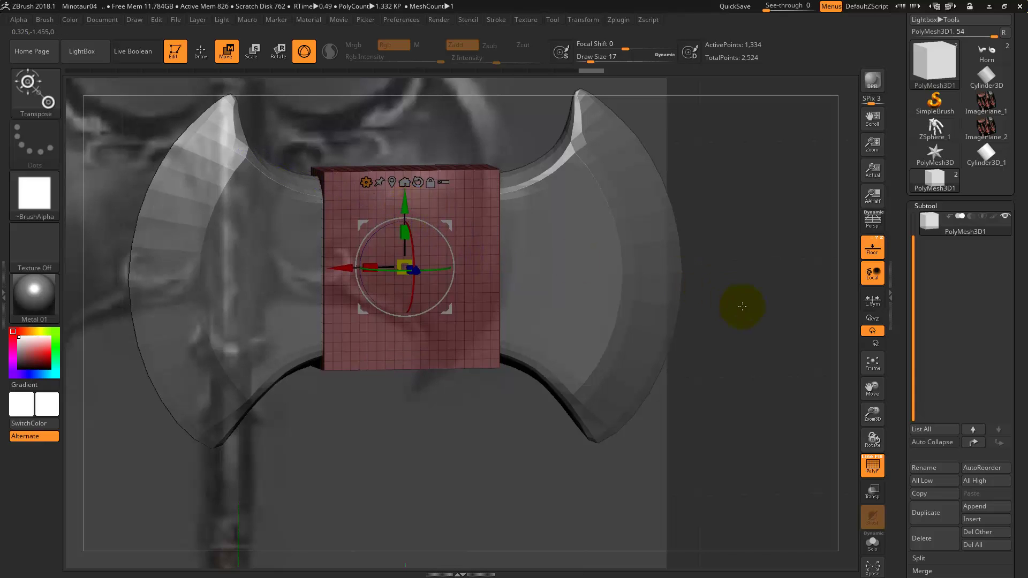
Step: Apply a slight Taper to the block and bow its sides outward along the blade's inner edges
{"action": "left_click", "coordinate": [366, 182]}
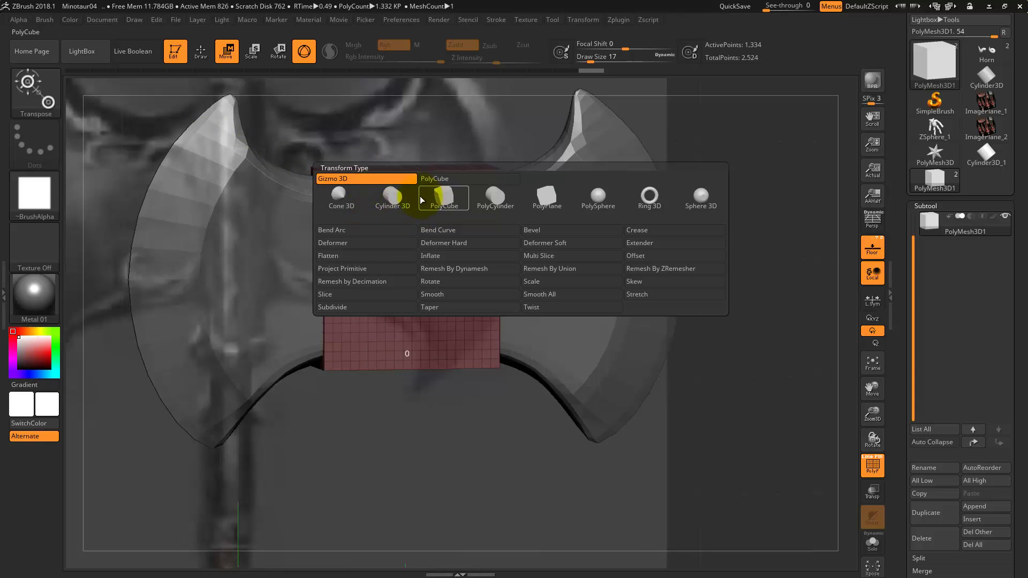
{"action": "left_click", "coordinate": [429, 307]}
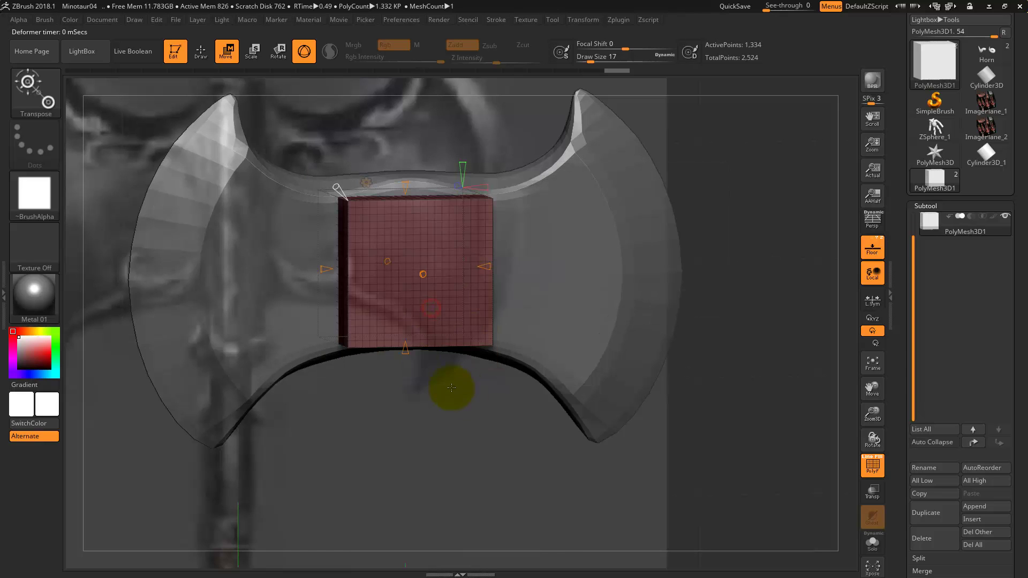
{"action": "left_click_drag", "start_coordinate": [405, 353], "coordinate": [411, 322]}
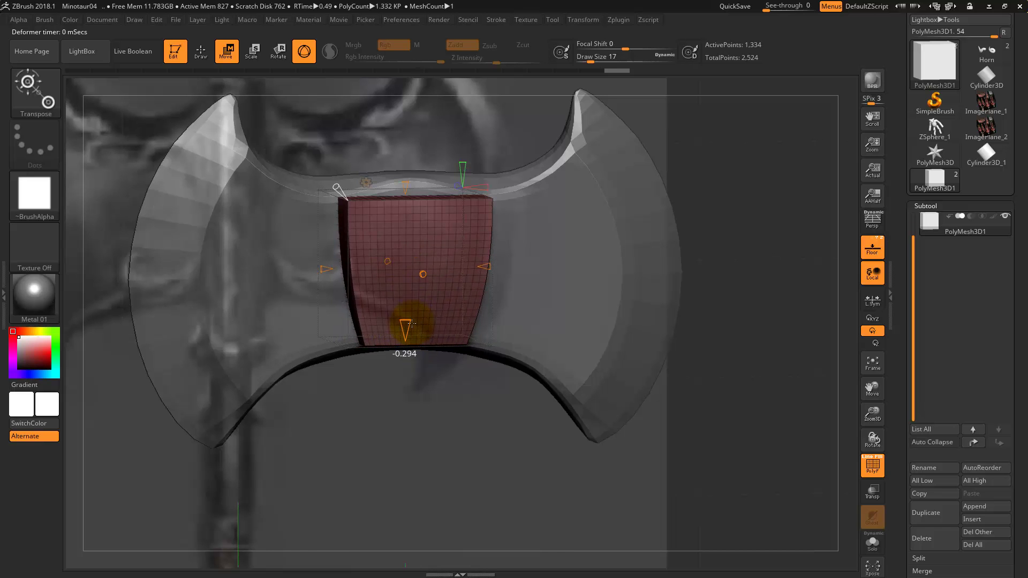
{"action": "mouse_move", "coordinate": [408, 363]}
{"action": "left_mouse_down"}
{"action": "mouse_move", "coordinate": [482, 396]}
{"action": "mouse_move", "coordinate": [473, 396]}
{"action": "mouse_move", "coordinate": [468, 428]}
{"action": "mouse_move", "coordinate": [433, 442]}
{"action": "mouse_move", "coordinate": [423, 412]}
{"action": "left_mouse_up"}
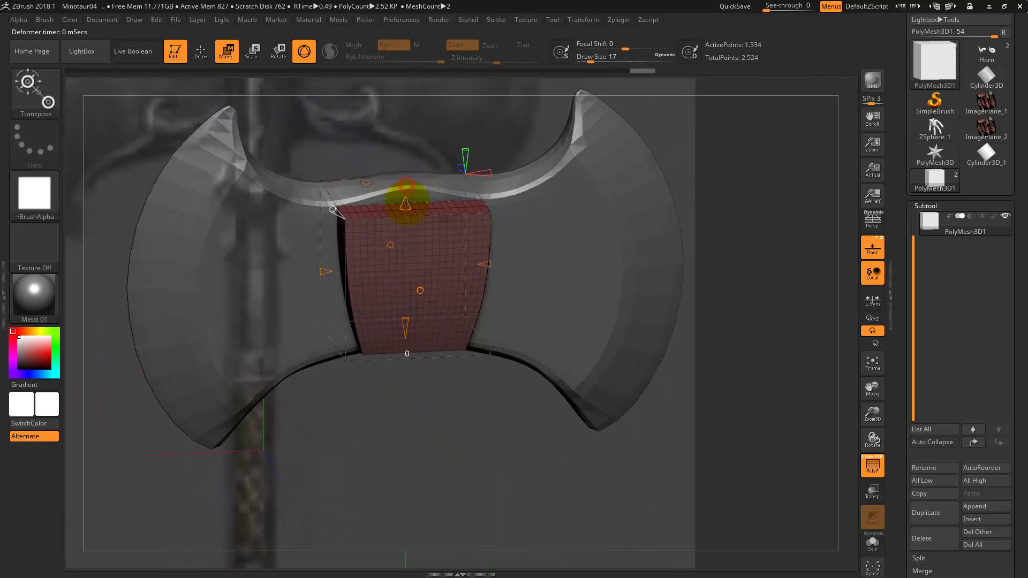
{"action": "left_click_drag", "start_coordinate": [406, 203], "coordinate": [407, 217]}
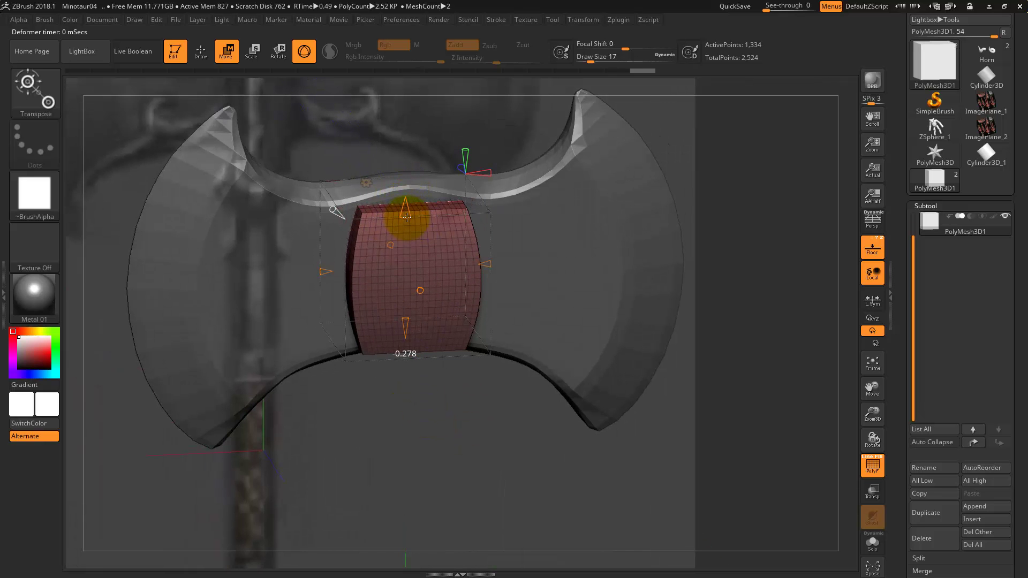
{"action": "mouse_move", "coordinate": [437, 452]}
{"action": "left_mouse_down"}
{"action": "mouse_move", "coordinate": [509, 486]}
{"action": "mouse_move", "coordinate": [478, 443]}
{"action": "mouse_move", "coordinate": [486, 435]}
{"action": "mouse_move", "coordinate": [442, 447]}
{"action": "left_mouse_up"}
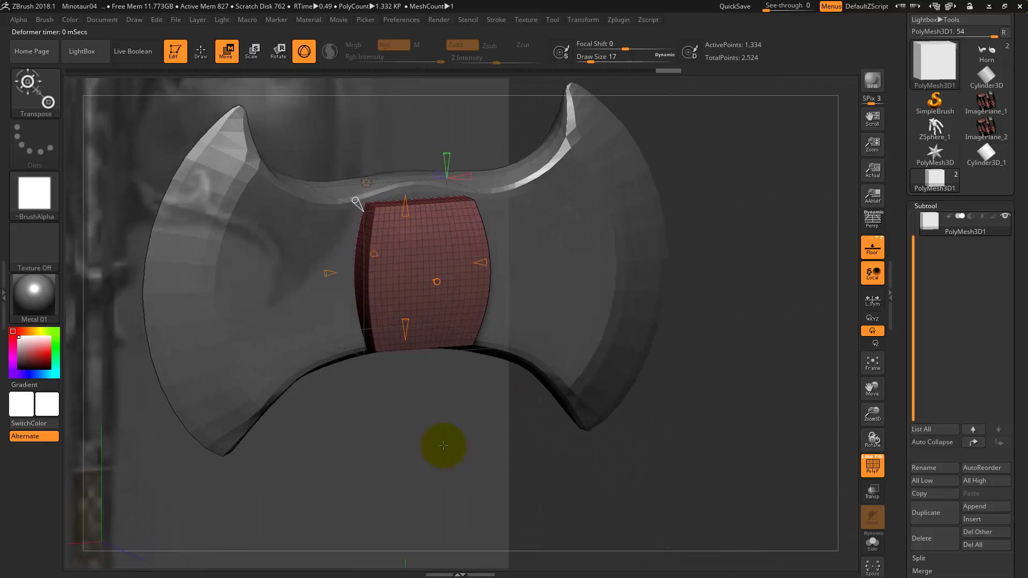
Step: Accept the curve deformer to bake it into the block, then stretch the block taller in Y
{"action": "left_click", "coordinate": [367, 184]}
{"action": "left_click", "coordinate": [532, 184]}
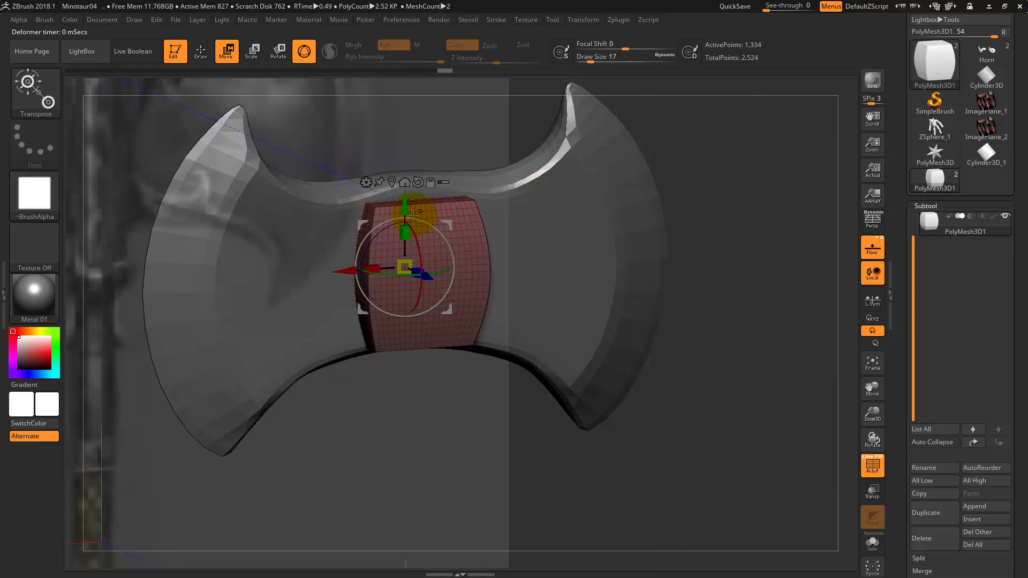
{"action": "left_click_drag", "start_coordinate": [408, 232], "coordinate": [407, 177]}
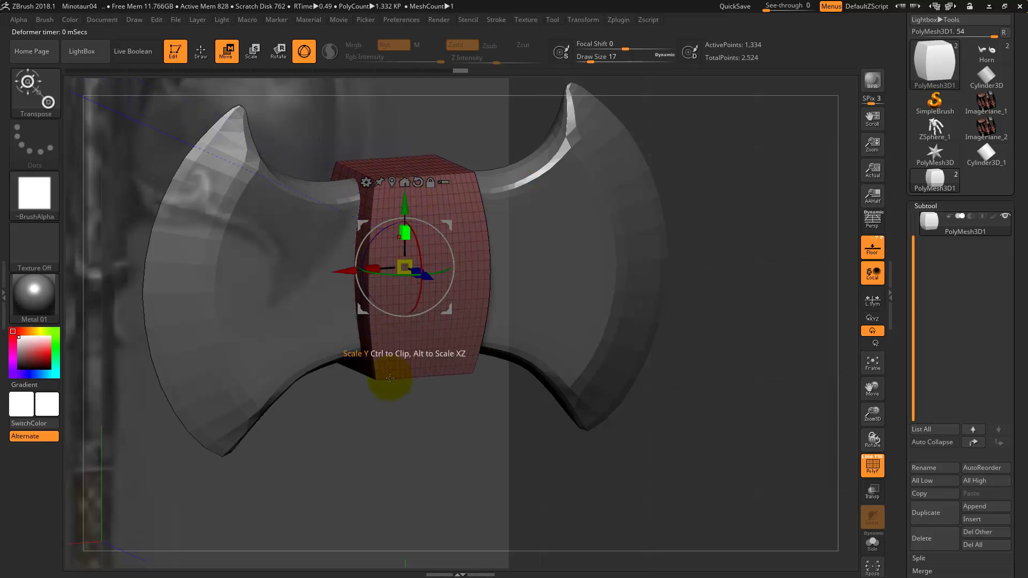
{"action": "left_click_drag", "start_coordinate": [386, 389], "coordinate": [418, 396]}
Step: Rotate the block slightly and raise it across the blade's centre
{"action": "mouse_move", "coordinate": [431, 291]}
{"action": "left_mouse_down"}
{"action": "mouse_move", "coordinate": [437, 277]}
{"action": "mouse_move", "coordinate": [402, 268]}
{"action": "mouse_move", "coordinate": [544, 257]}
{"action": "mouse_move", "coordinate": [523, 242]}
{"action": "mouse_move", "coordinate": [558, 205]}
{"action": "mouse_move", "coordinate": [585, 223]}
{"action": "mouse_move", "coordinate": [590, 252]}
{"action": "mouse_move", "coordinate": [486, 252]}
{"action": "left_mouse_up"}
{"action": "left_click_drag", "start_coordinate": [405, 213], "coordinate": [405, 210]}
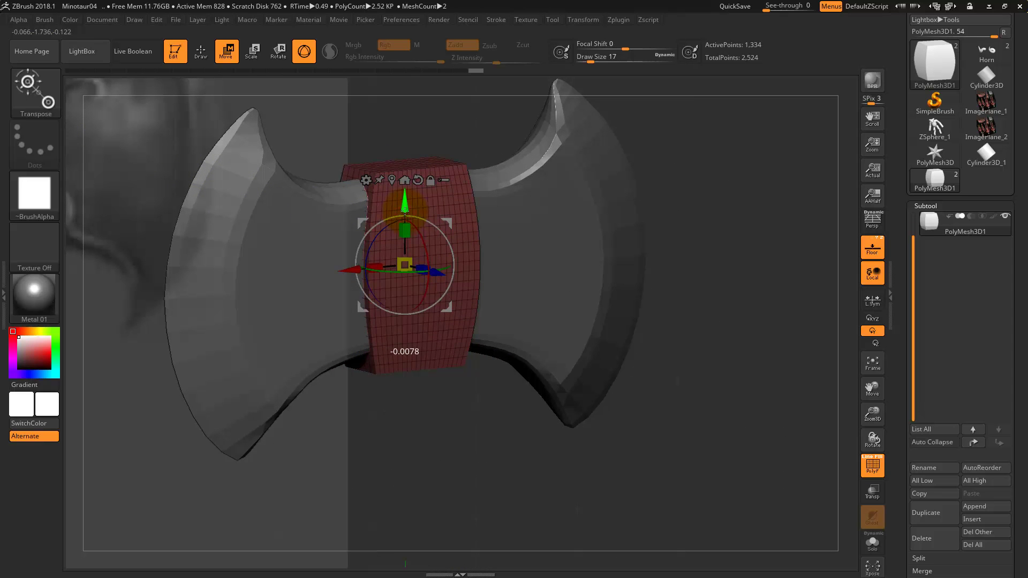
{"action": "mouse_move", "coordinate": [685, 291]}
{"action": "left_mouse_down"}
{"action": "mouse_move", "coordinate": [728, 288]}
{"action": "mouse_move", "coordinate": [685, 291]}
{"action": "mouse_move", "coordinate": [693, 300]}
{"action": "left_mouse_up"}
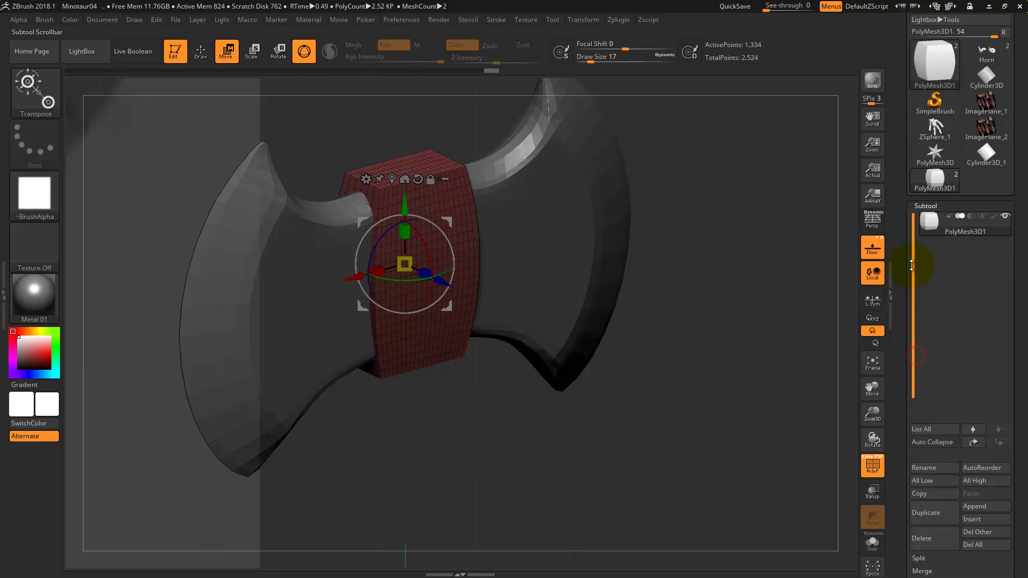
Step: Select the axe blade subtool PM3D_Cylinder3D_1 in the Subtool list for editing
{"action": "left_click_drag", "start_coordinate": [911, 265], "coordinate": [912, 238]}
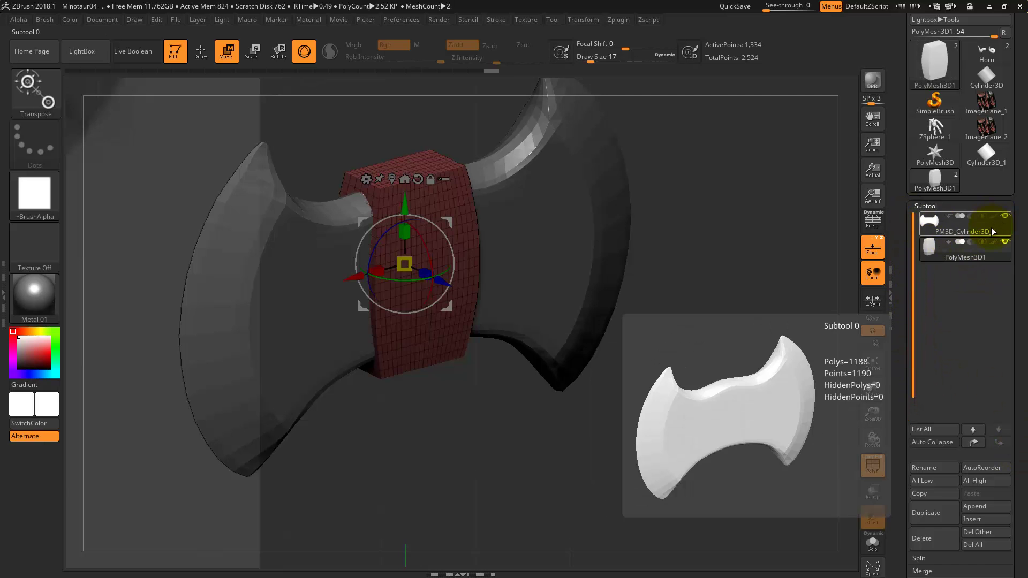
{"action": "left_click", "coordinate": [990, 231]}
{"action": "mouse_move", "coordinate": [726, 286]}
{"action": "left_mouse_down"}
{"action": "mouse_move", "coordinate": [717, 248]}
{"action": "mouse_move", "coordinate": [752, 348]}
{"action": "mouse_move", "coordinate": [711, 218]}
{"action": "mouse_move", "coordinate": [582, 287]}
{"action": "mouse_move", "coordinate": [587, 279]}
{"action": "mouse_move", "coordinate": [551, 256]}
{"action": "mouse_move", "coordinate": [557, 278]}
{"action": "mouse_move", "coordinate": [607, 292]}
{"action": "left_mouse_up"}
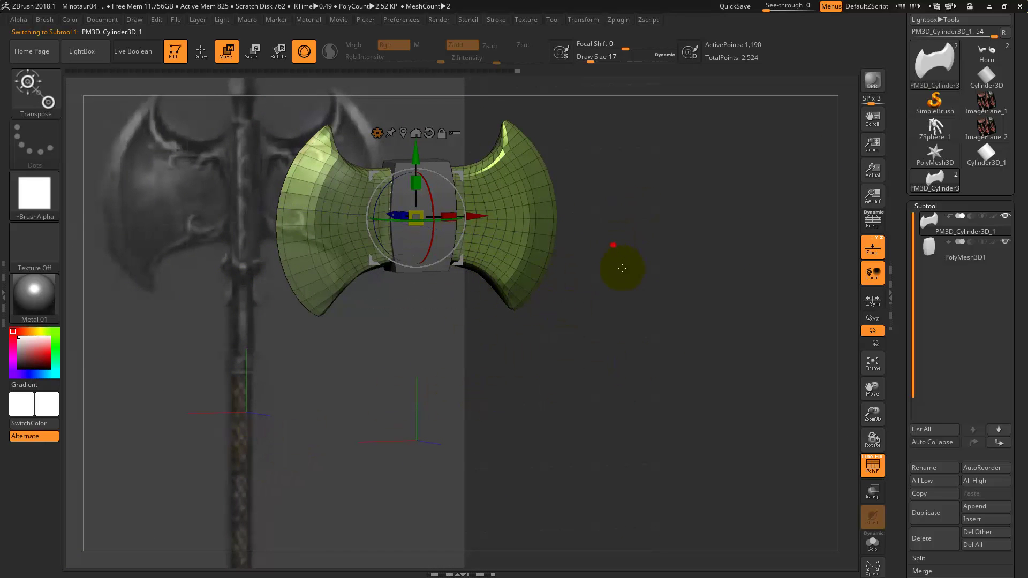
{"action": "mouse_move", "coordinate": [622, 268]}
{"action": "left_mouse_down"}
{"action": "mouse_move", "coordinate": [615, 252]}
{"action": "mouse_move", "coordinate": [663, 237]}
{"action": "left_mouse_up"}
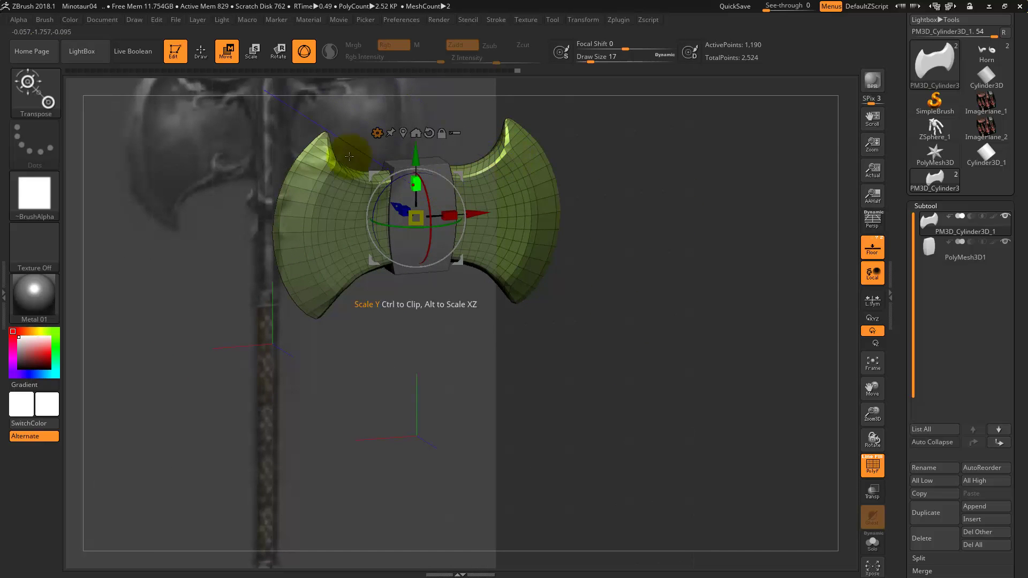
Step: Save the project as Axe01
{"action": "left_click", "coordinate": [178, 20]}
{"action": "left_click", "coordinate": [248, 42]}
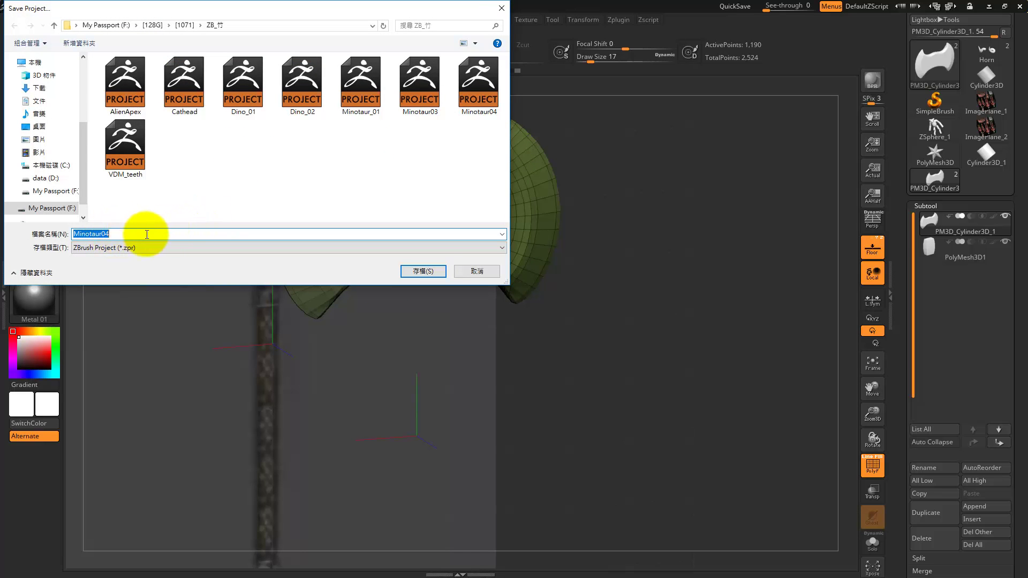
{"action": "type", "text": "Axe"}
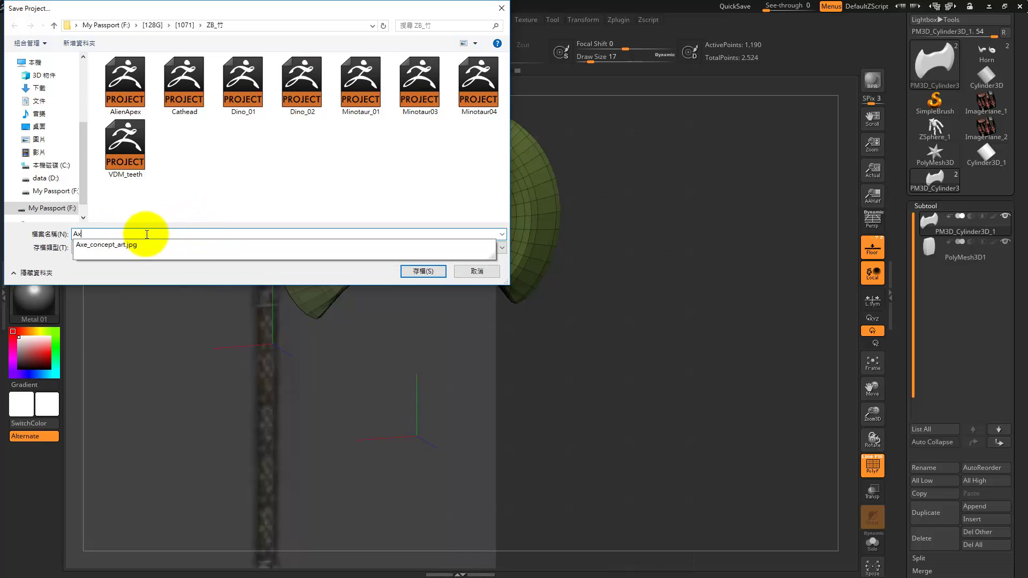
{"action": "type", "text": "01"}
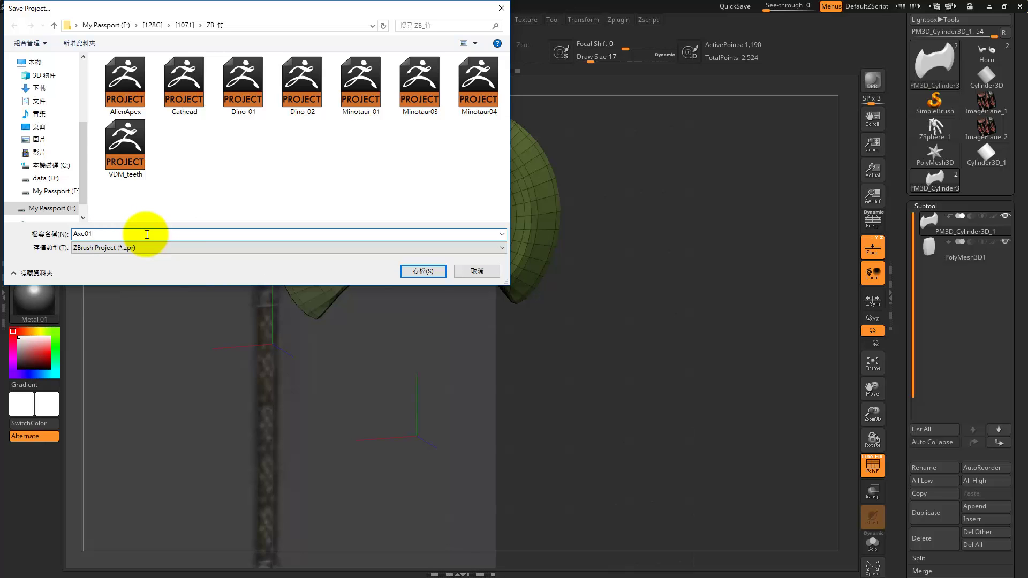
{"action": "key", "text": "Return"}
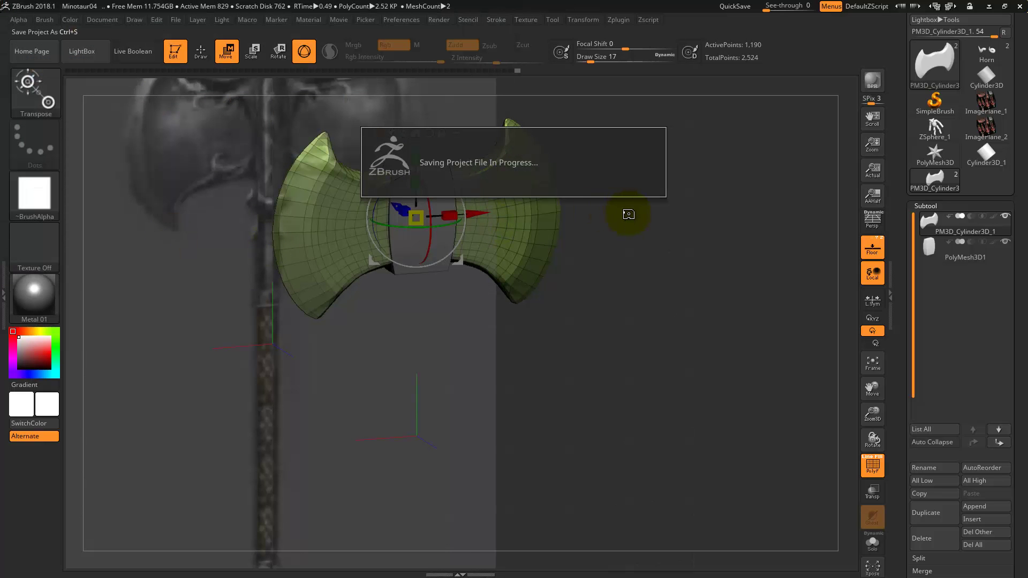
Step: Start a new document, answer the save prompt and acknowledge the error message
{"action": "left_click", "coordinate": [175, 19]}
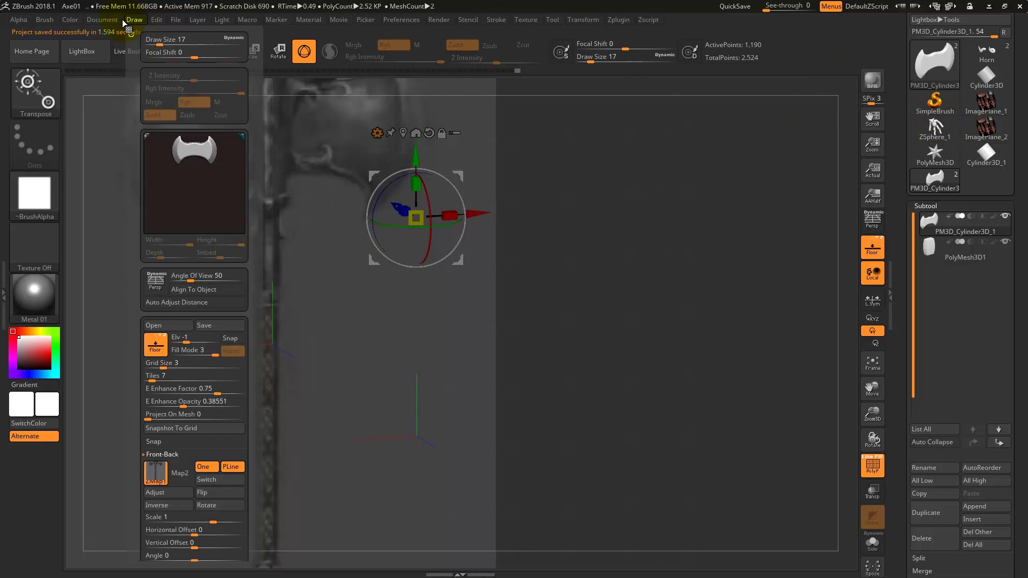
{"action": "mouse_move", "coordinate": [102, 19]}
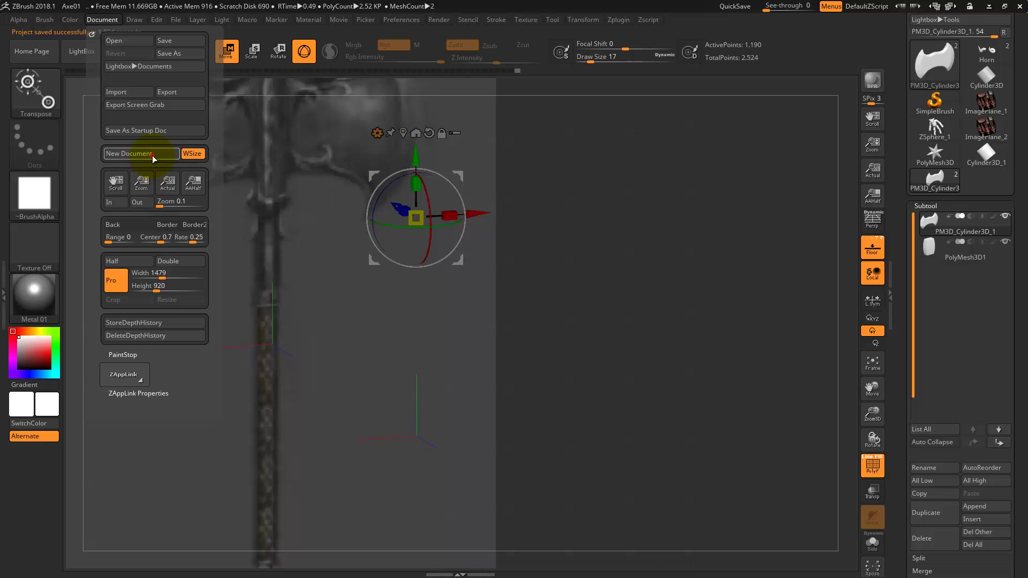
{"action": "left_click", "coordinate": [153, 156]}
{"action": "left_click", "coordinate": [554, 319]}
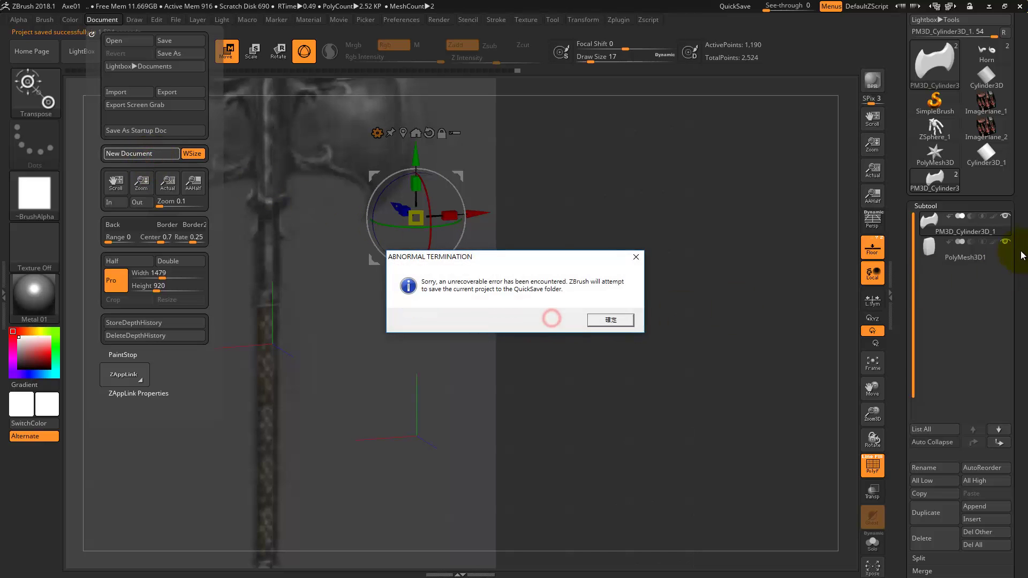
{"action": "left_click", "coordinate": [632, 326]}
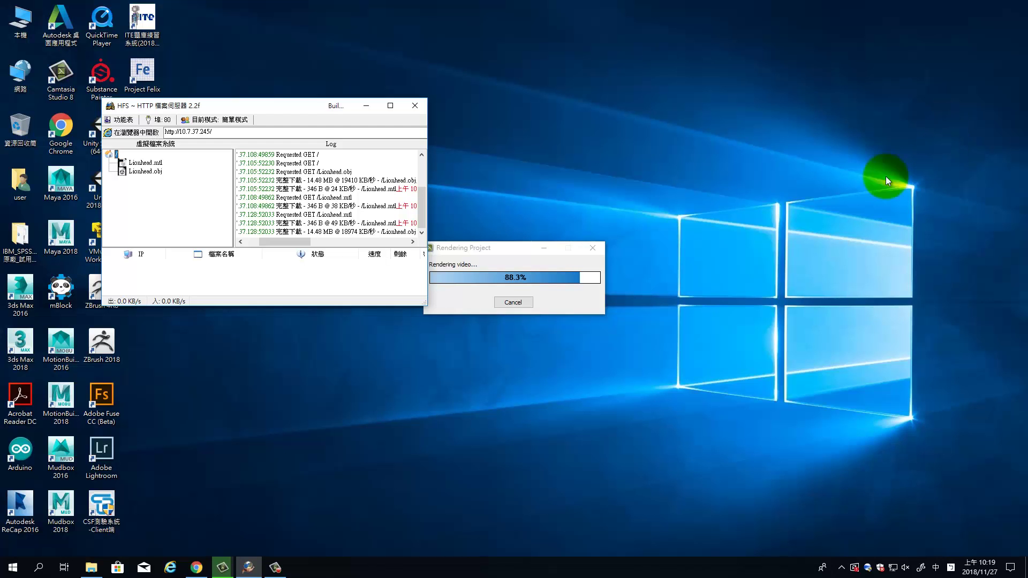
{"action": "left_click", "coordinate": [252, 404]}
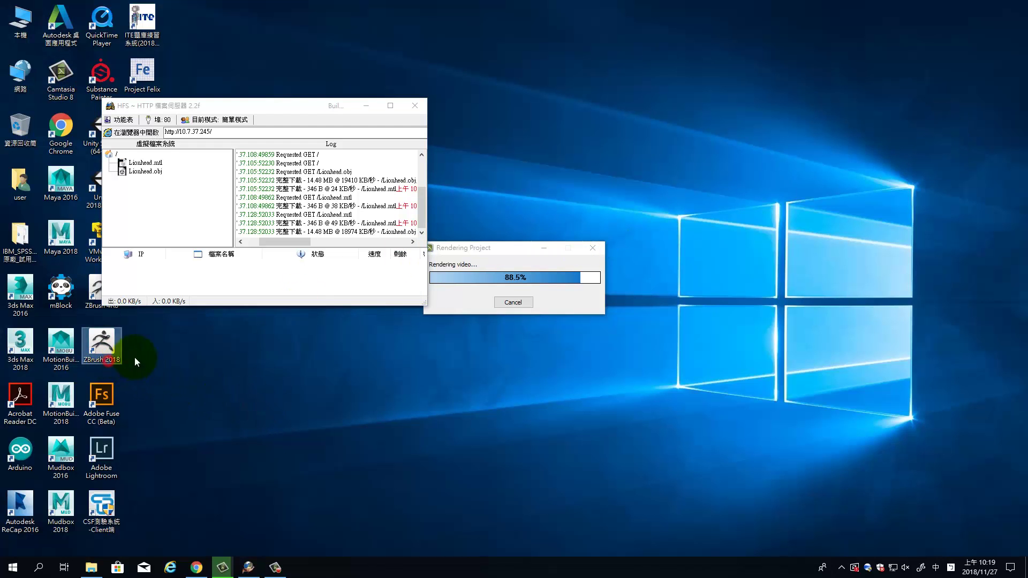